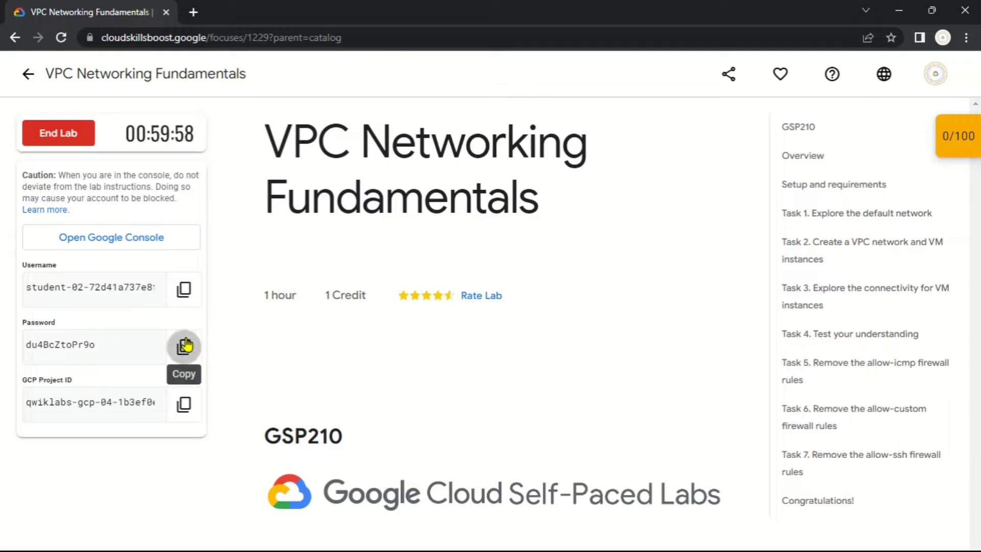
Step: Copy the lab account password and open the Google Console in an incognito window
{"action": "left_click", "coordinate": [184, 347]}
{"action": "right_click", "coordinate": [101, 240]}
{"action": "left_click", "coordinate": [136, 288]}
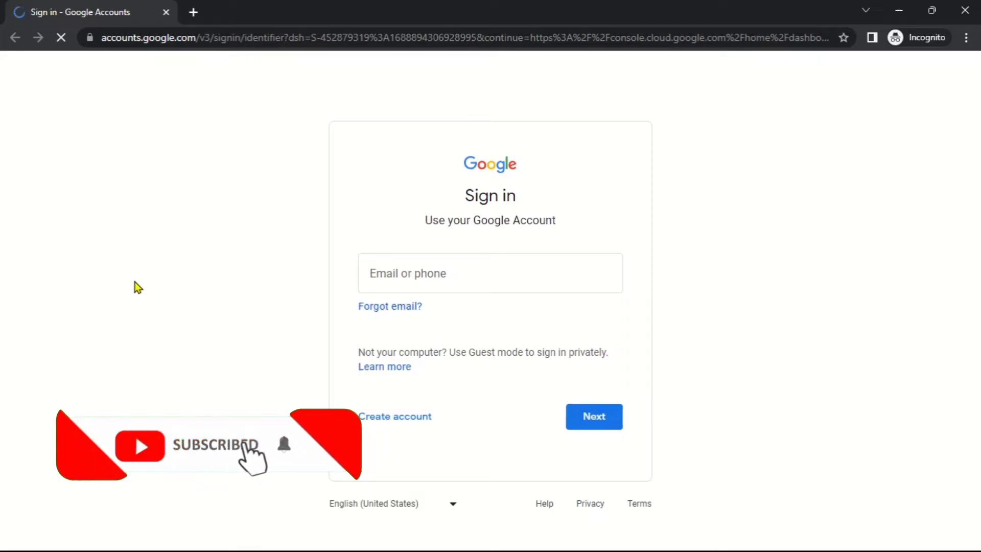
Step: Sign in with the lab account's username and password and continue past the account notice
{"action": "key", "text": "ctrl+v"}
{"action": "key", "text": "Return"}
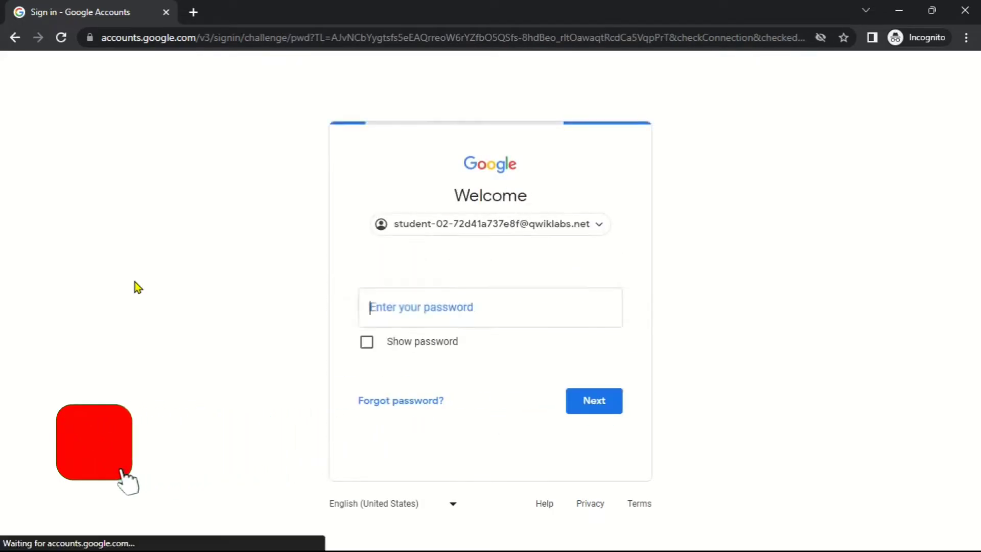
{"action": "key", "text": "ctrl+v"}
{"action": "key", "text": "Return"}
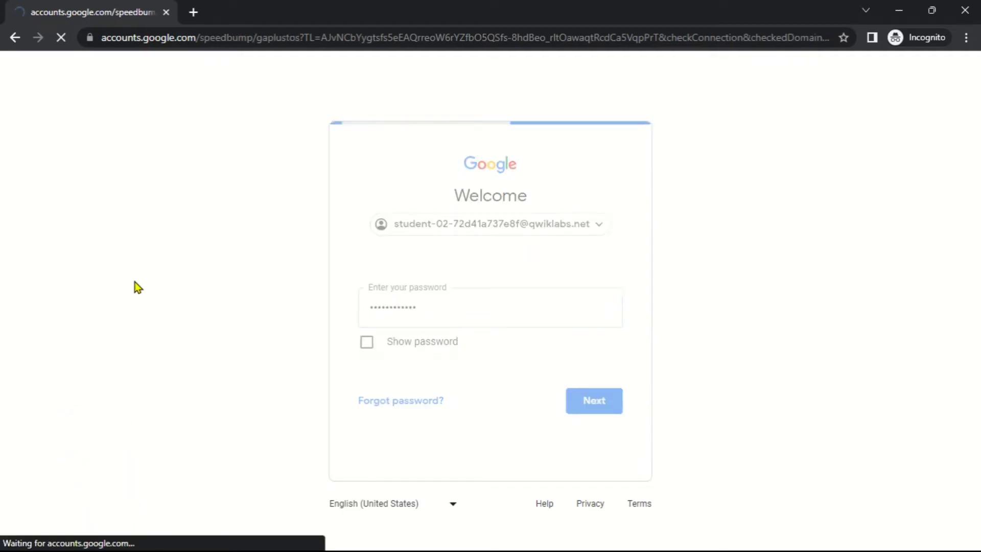
{"action": "left_click", "coordinate": [338, 442]}
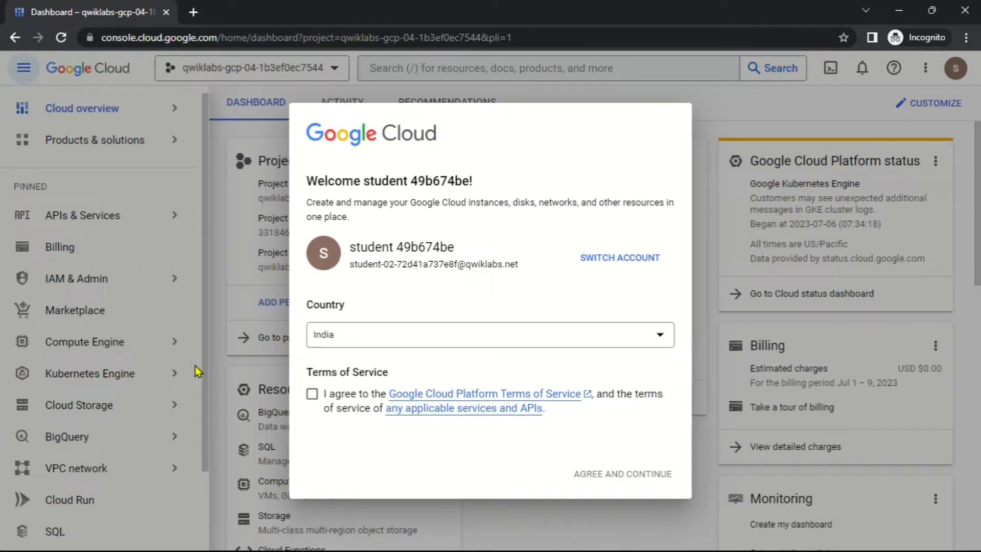
Step: Agree to the Google Cloud Terms of Service, open the VPC networks page and dismiss its promotion
{"action": "left_click", "coordinate": [309, 402]}
{"action": "left_click", "coordinate": [627, 474]}
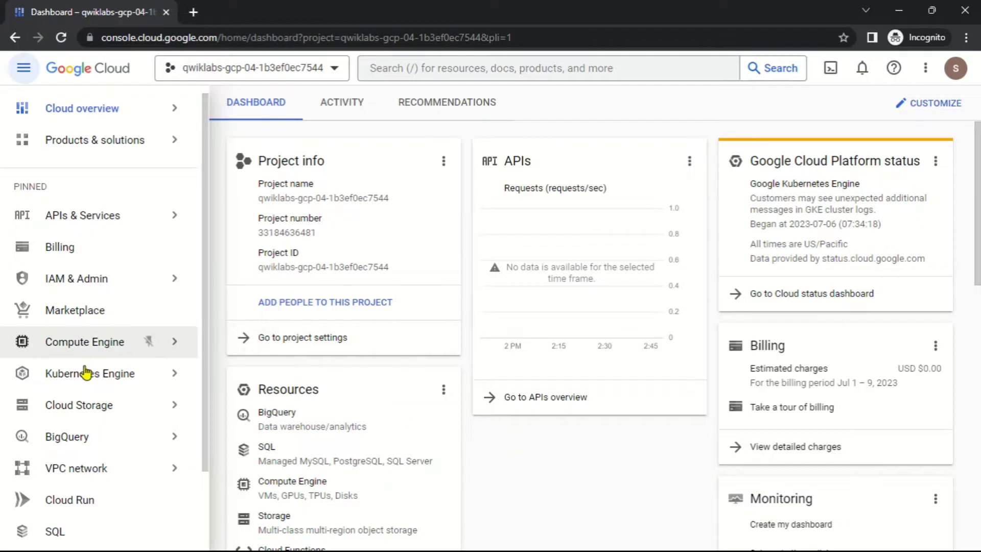
{"action": "left_click", "coordinate": [95, 471]}
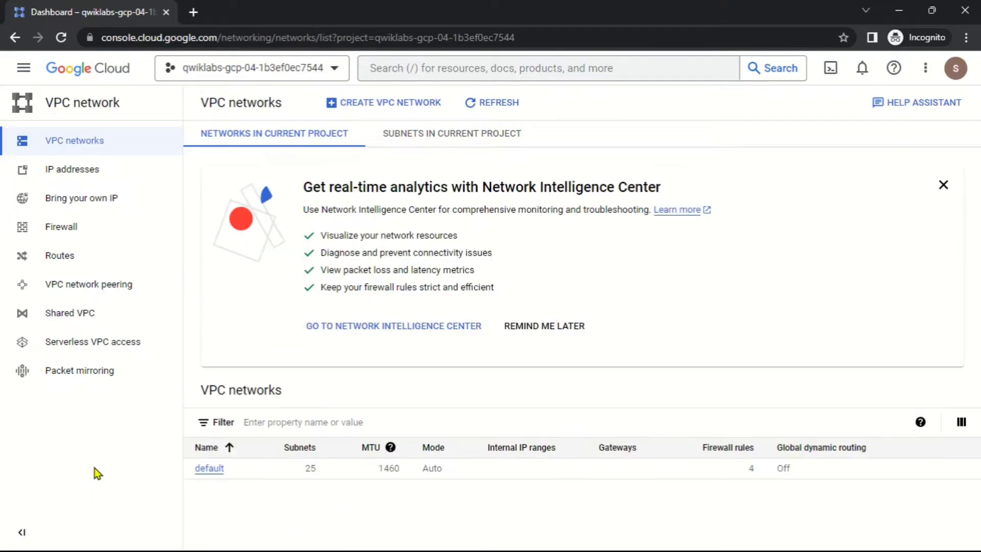
{"action": "left_click", "coordinate": [934, 186]}
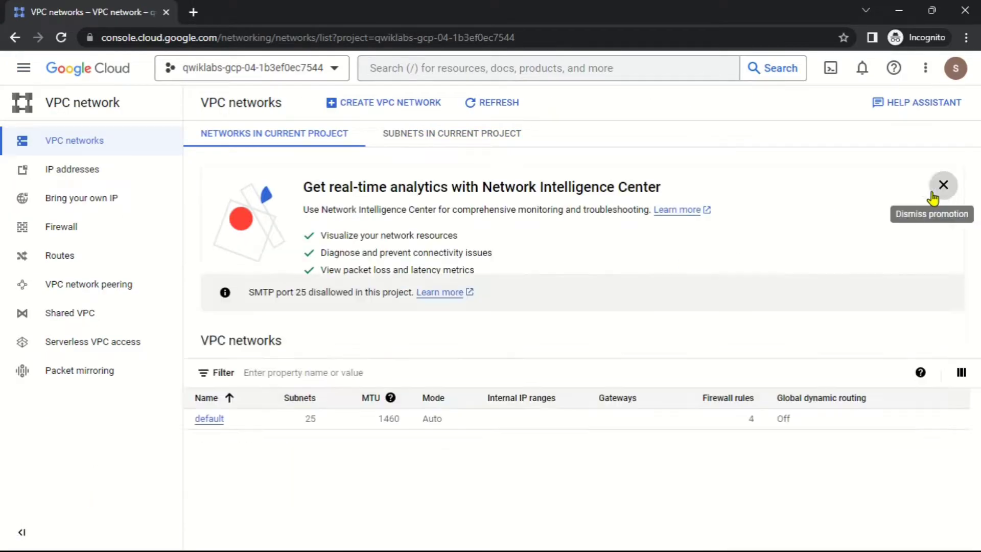
Step: Select all the VPC firewall rules of the default network and delete them
{"action": "left_click", "coordinate": [113, 239]}
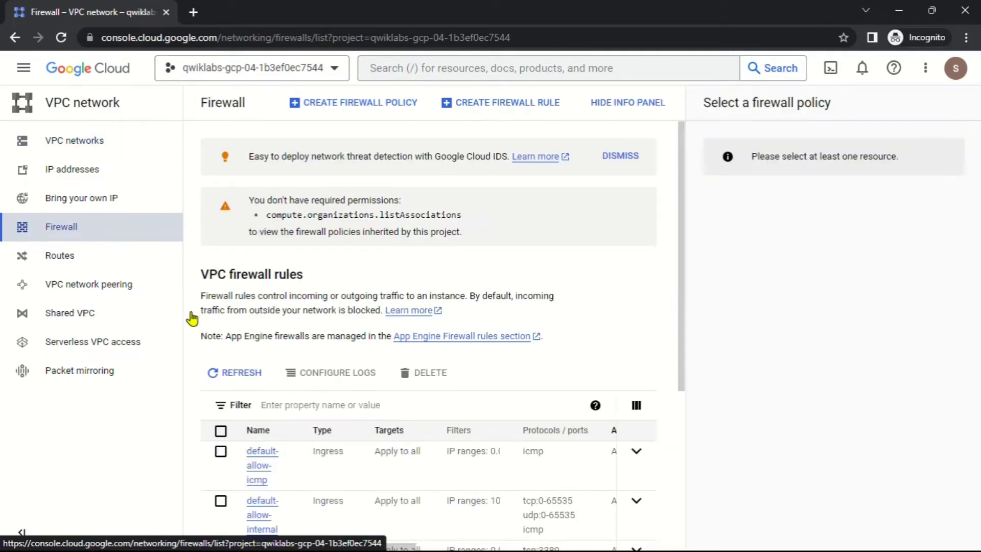
{"action": "left_click", "coordinate": [220, 481]}
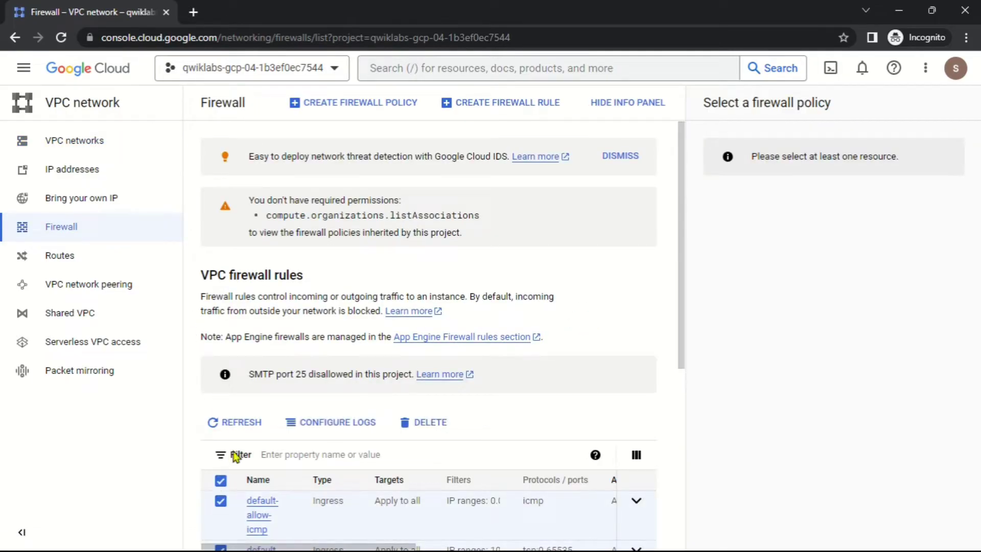
{"action": "left_click", "coordinate": [420, 424]}
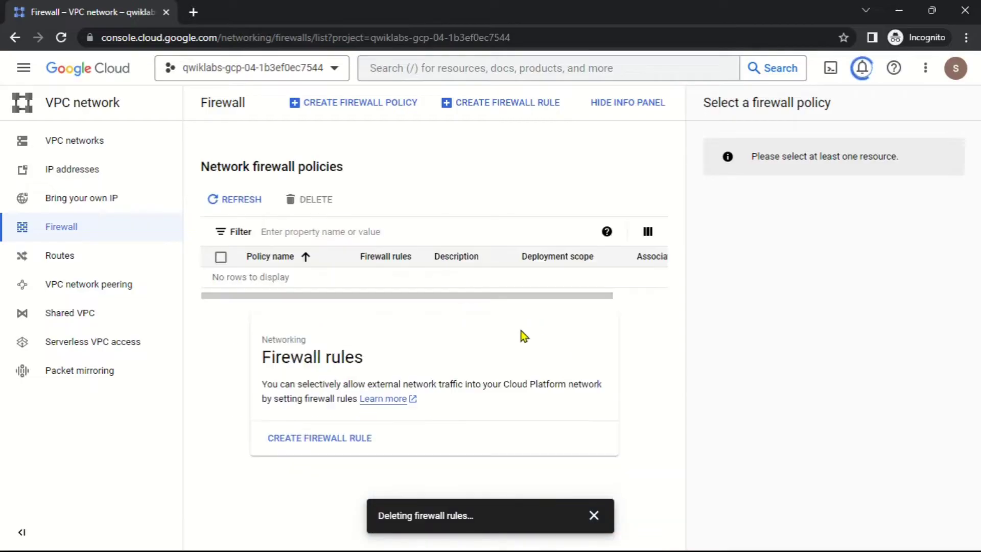
Step: Delete the default VPC network from the project
{"action": "left_click", "coordinate": [67, 143]}
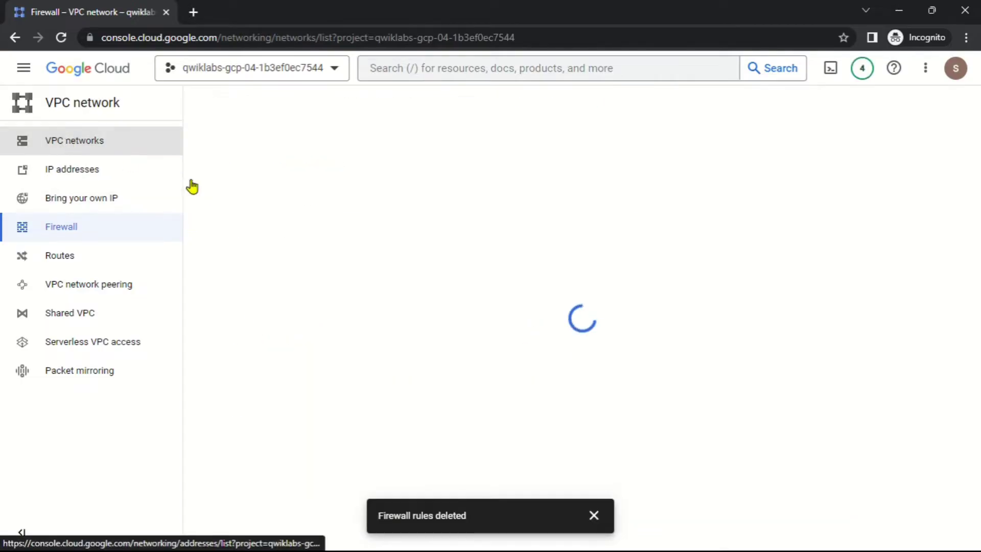
{"action": "left_click", "coordinate": [595, 517]}
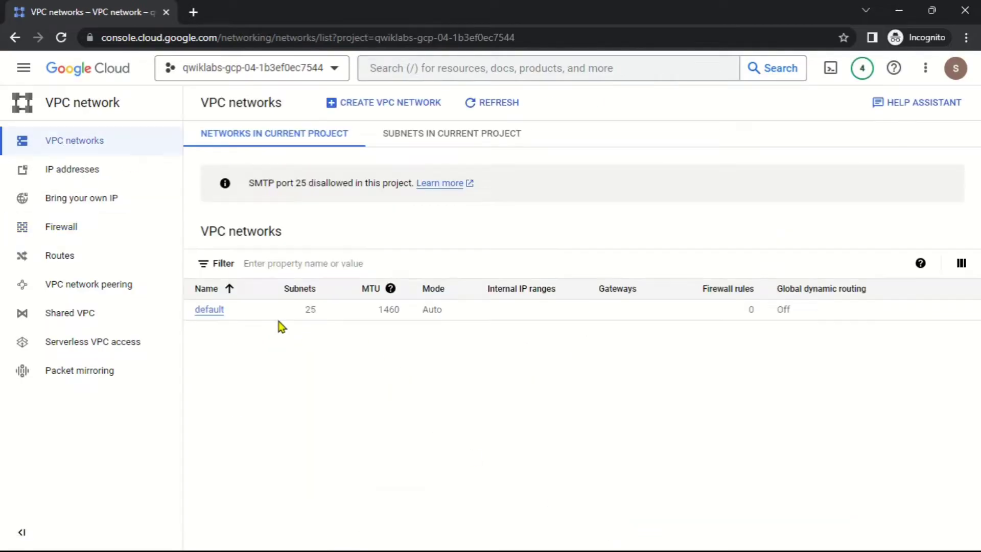
{"action": "left_click", "coordinate": [219, 310]}
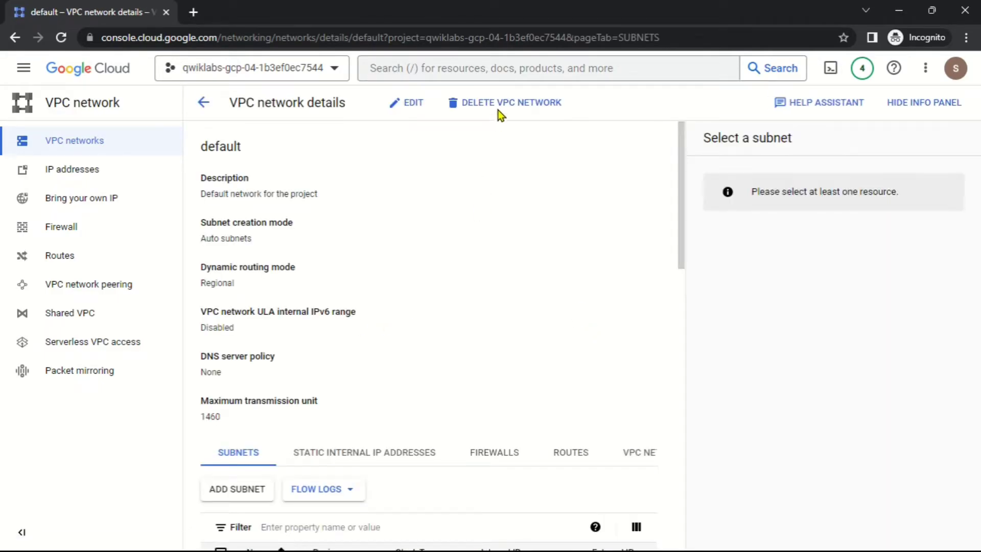
{"action": "left_click", "coordinate": [499, 105]}
{"action": "left_click", "coordinate": [665, 360]}
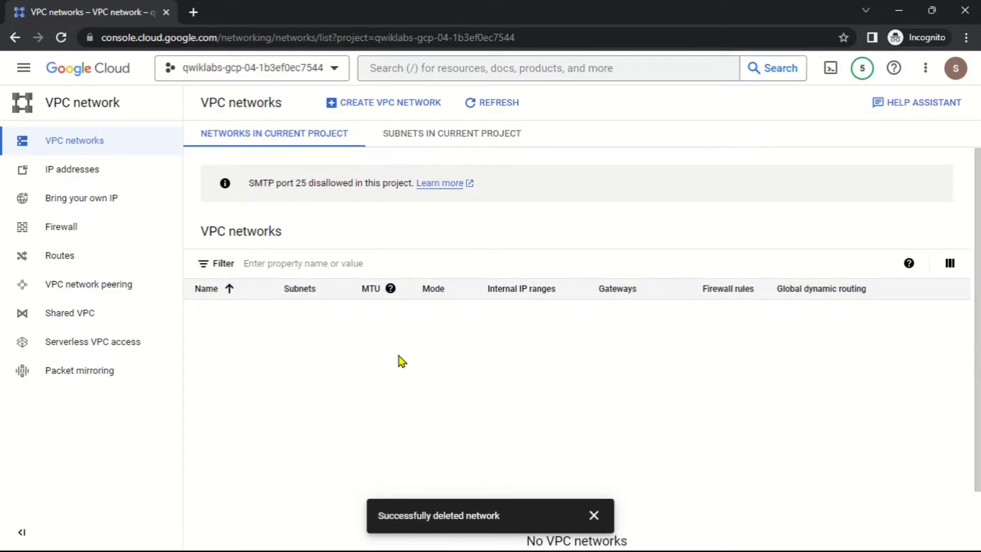
Step: Start creating a VPC network and name it mynetwork, copying the name from the Task 2 lab instructions
{"action": "left_click", "coordinate": [357, 101]}
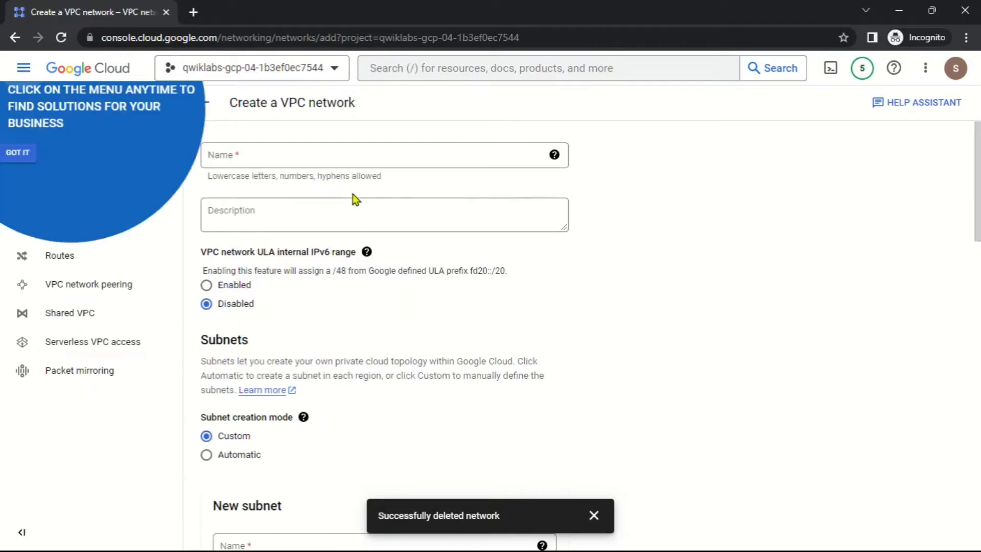
{"action": "left_click", "coordinate": [352, 158]}
{"action": "left_click", "coordinate": [33, 190]}
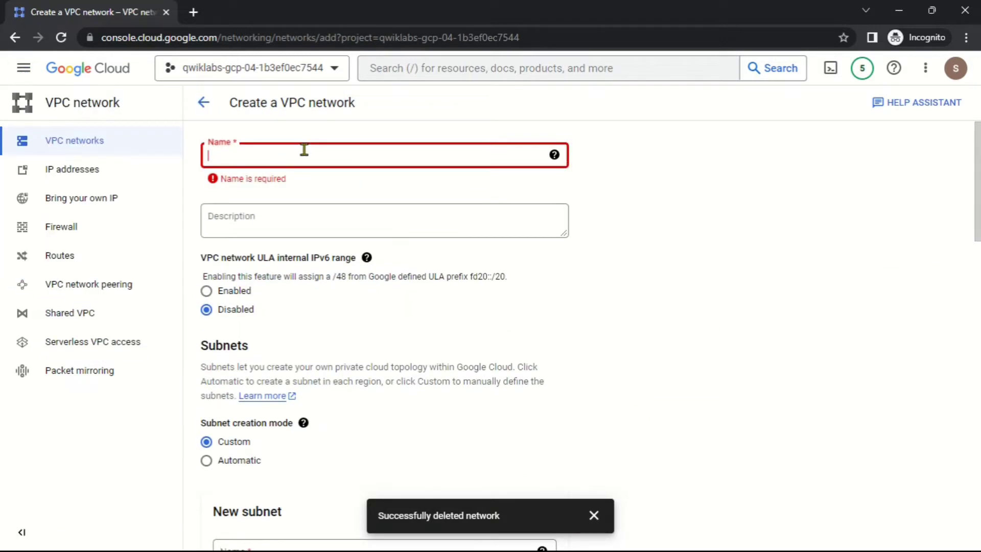
{"action": "key", "text": "alt+Tab"}
{"action": "left_click", "coordinate": [818, 242]}
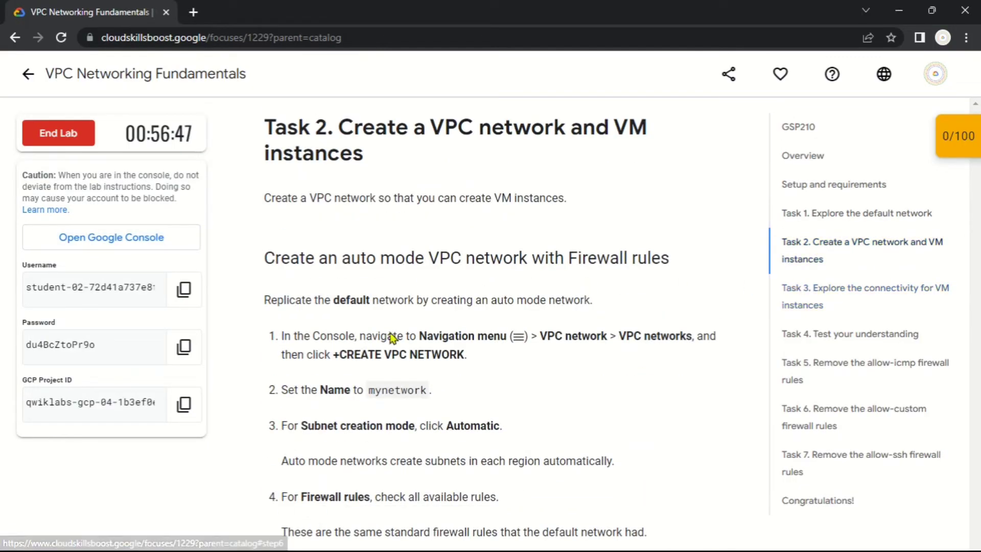
{"action": "left_click_drag", "start_coordinate": [368, 391], "coordinate": [429, 400]}
{"action": "key", "text": "ctrl+c"}
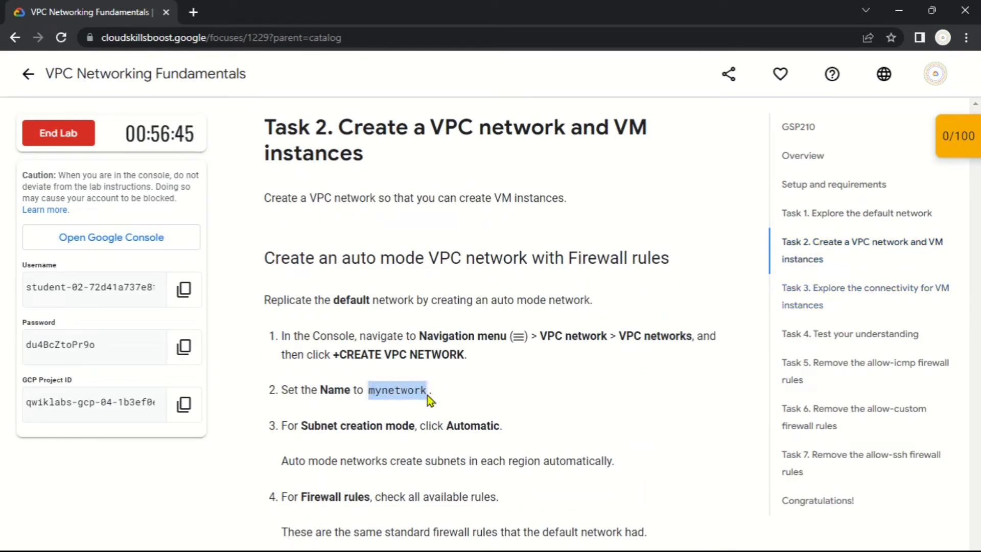
{"action": "key", "text": "alt+Tab"}
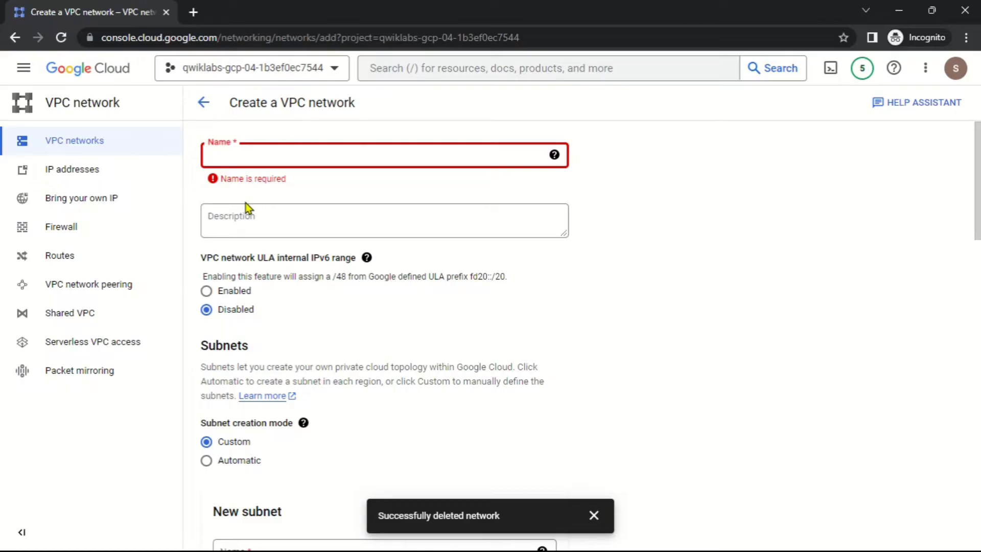
{"action": "key", "text": "ctrl+v"}
Step: Set the subnet creation mode to Automatic, select all available IPv4 firewall rules and create the network
{"action": "scroll", "coordinate": [271, 248], "scroll_direction": "down", "scroll_amount": 3}
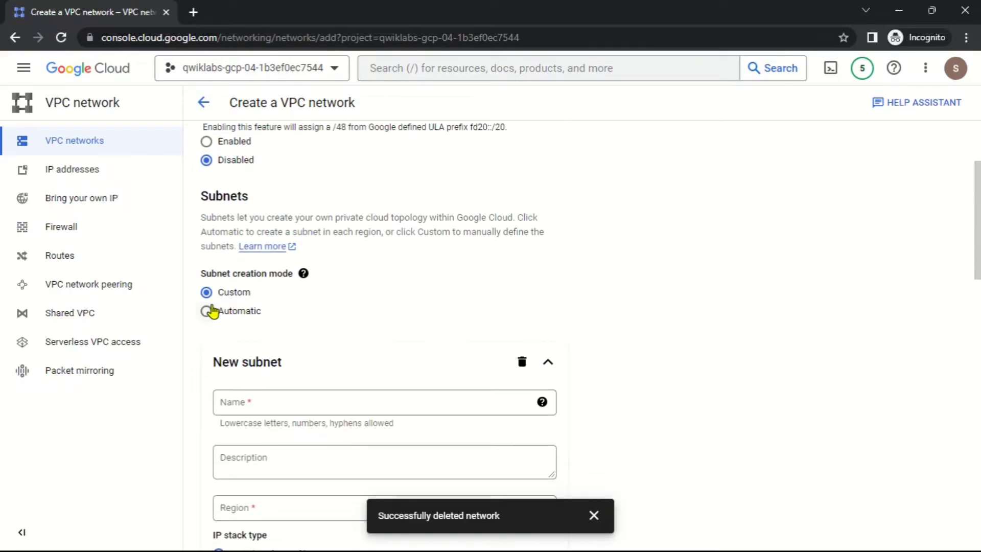
{"action": "left_click", "coordinate": [206, 310]}
{"action": "scroll", "coordinate": [311, 289], "scroll_direction": "down", "scroll_amount": 11}
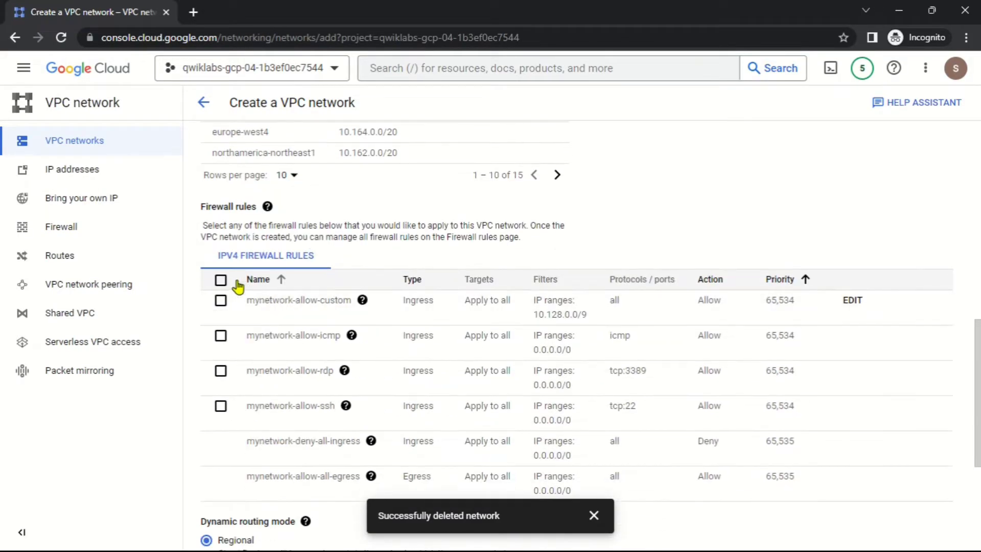
{"action": "left_click", "coordinate": [230, 281]}
{"action": "scroll", "coordinate": [292, 296], "scroll_direction": "down", "scroll_amount": 5}
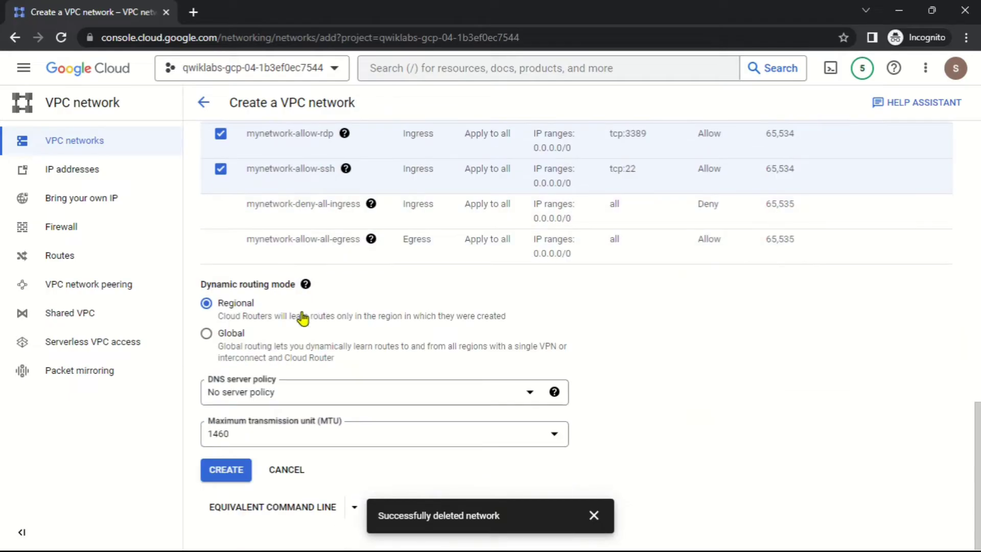
{"action": "left_click", "coordinate": [226, 470]}
{"action": "left_click", "coordinate": [595, 513]}
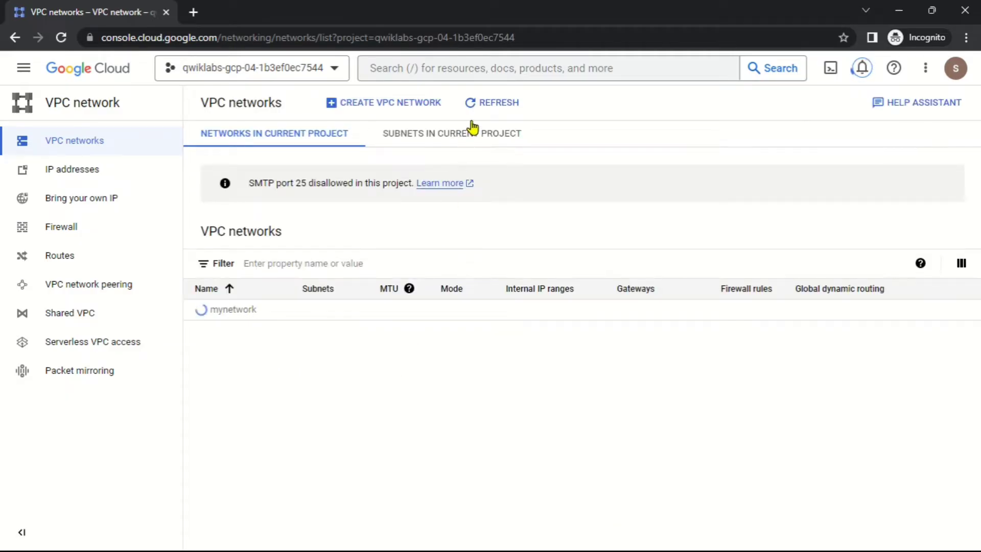
Step: Switch to the lab page and check the progress of the "Create a VPC network" task
{"action": "key", "text": "alt+Tab"}
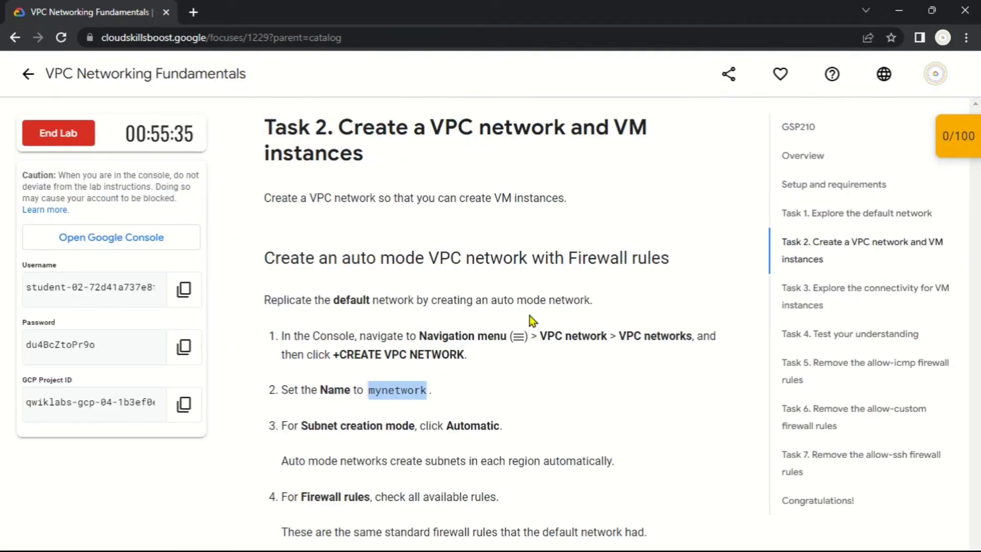
{"action": "scroll", "coordinate": [529, 315], "scroll_direction": "down", "scroll_amount": 10}
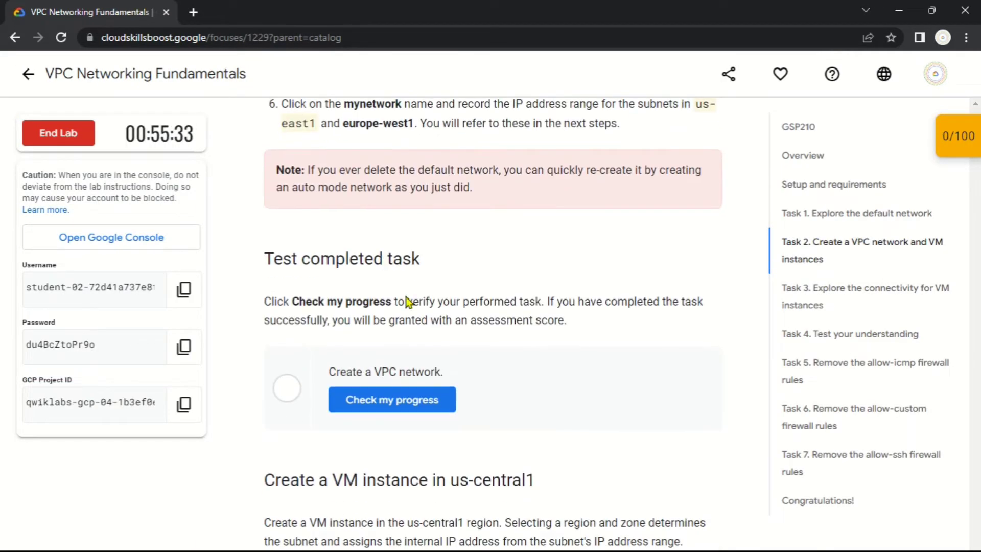
{"action": "left_click", "coordinate": [414, 400]}
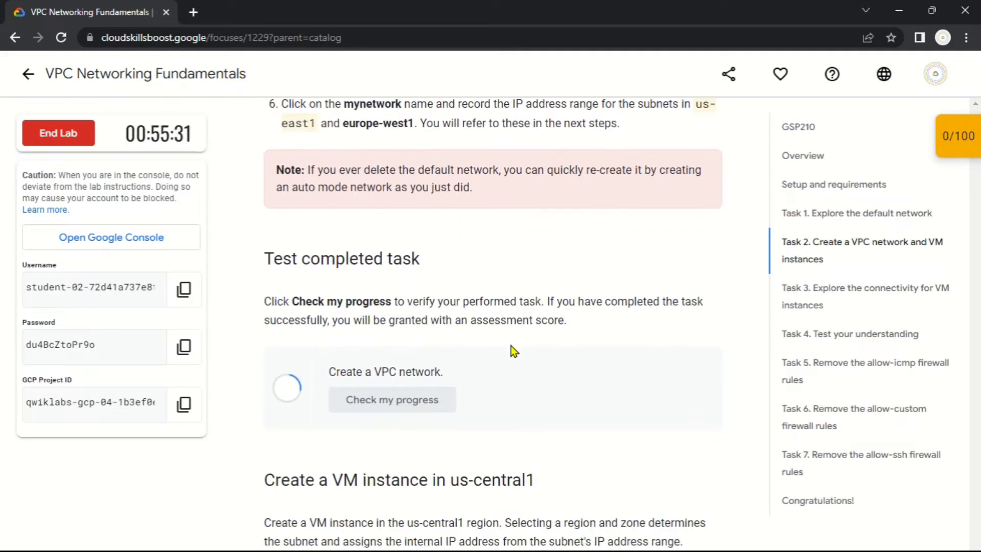
{"action": "scroll", "coordinate": [612, 386], "scroll_direction": "down", "scroll_amount": 5}
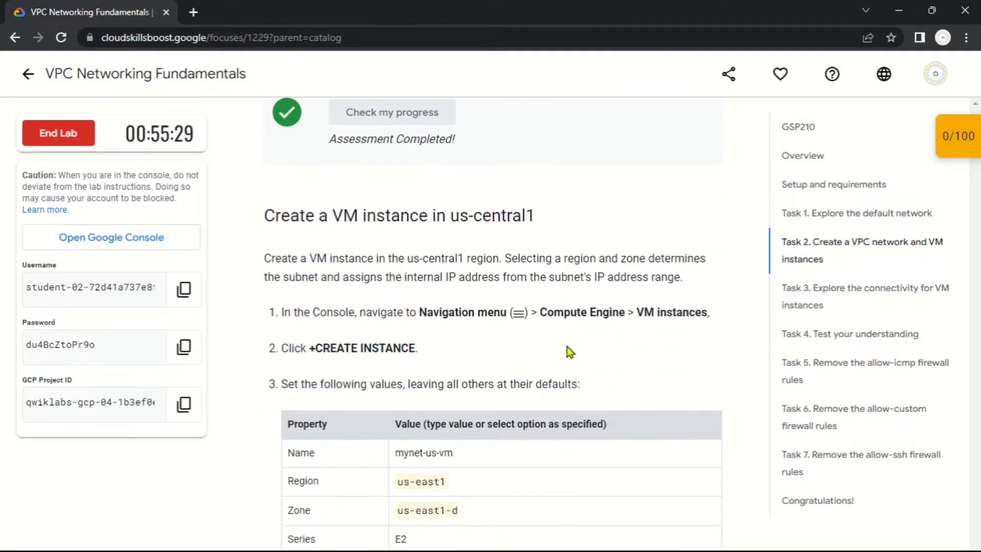
{"action": "scroll", "coordinate": [571, 352], "scroll_direction": "down", "scroll_amount": 3}
Step: Switch to the Google Cloud console and open Compute Engine in a new tab
{"action": "key", "text": "alt+Tab"}
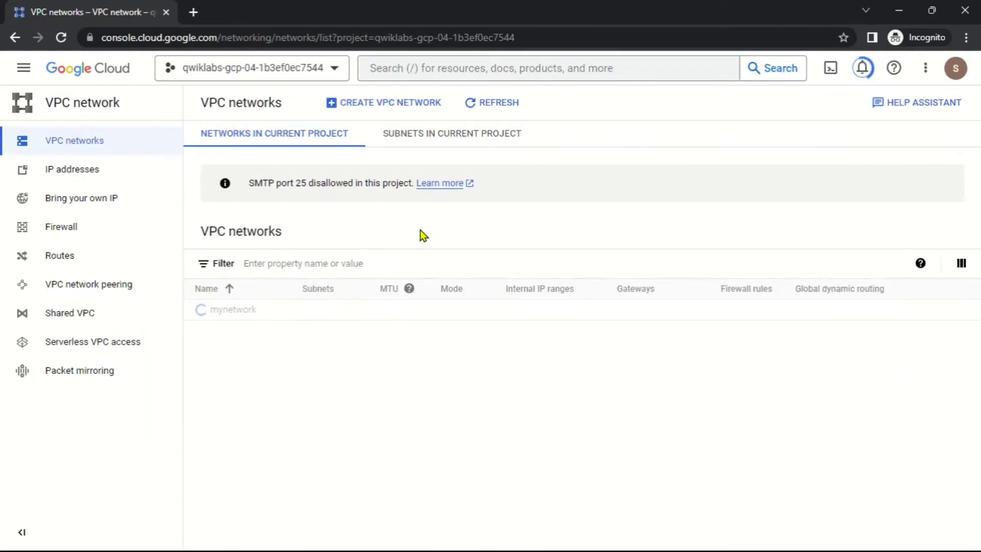
{"action": "left_click", "coordinate": [24, 69]}
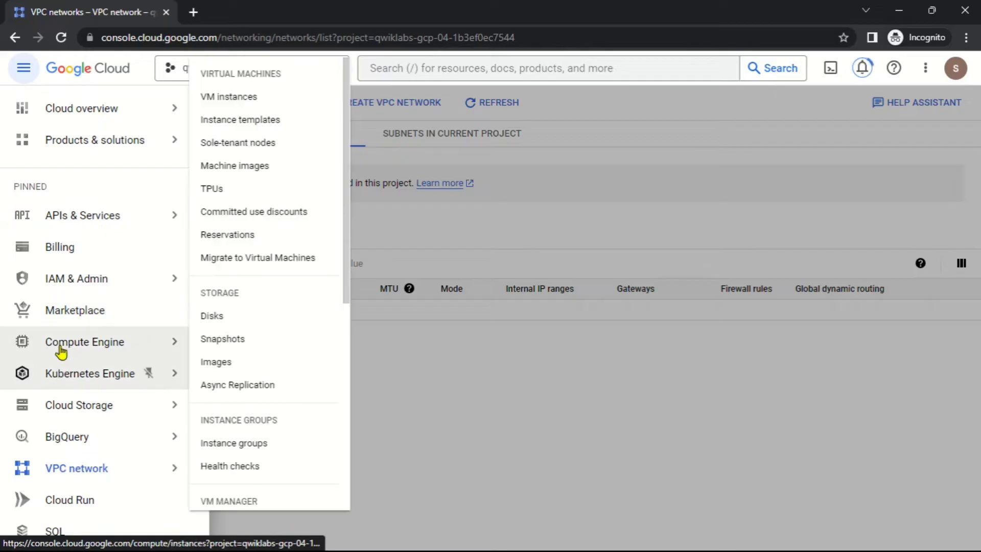
{"action": "right_click", "coordinate": [60, 338]}
{"action": "left_click", "coordinate": [120, 351]}
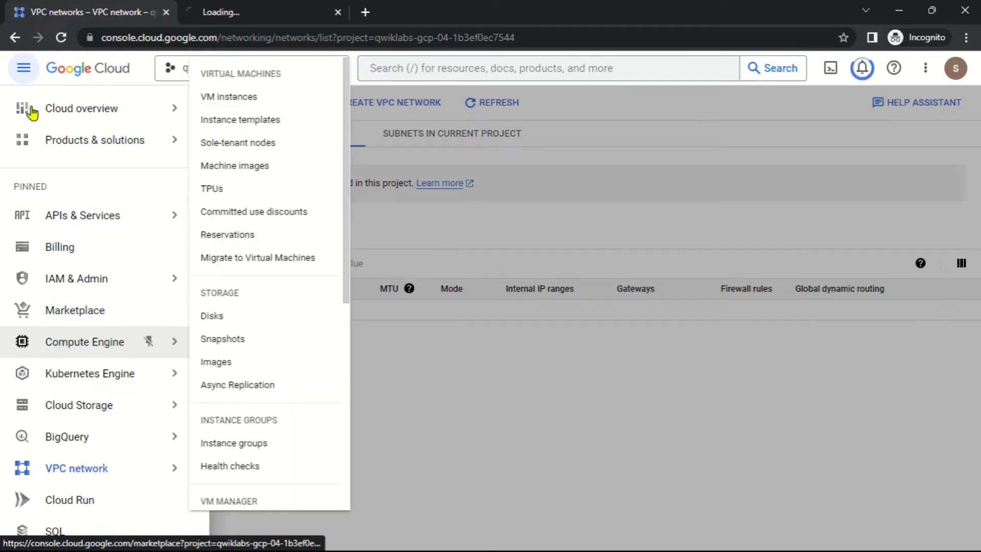
{"action": "left_click", "coordinate": [24, 68]}
{"action": "key", "text": "ctrl+Tab"}
Step: Look up the us-central1 VM instance values in the lab instructions and return to the console's VPC networks page
{"action": "key", "text": "alt+Tab"}
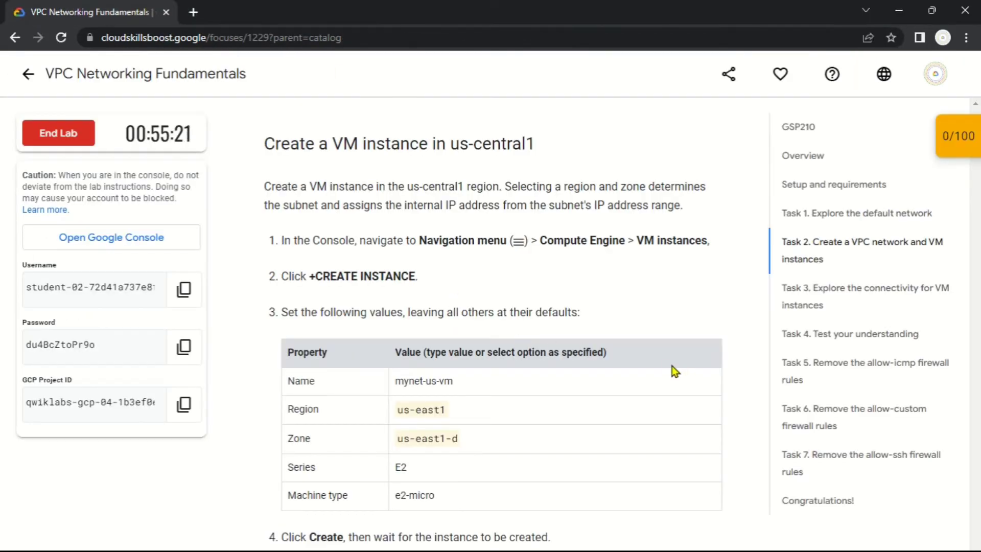
{"action": "scroll", "coordinate": [474, 330], "scroll_direction": "down", "scroll_amount": 3}
{"action": "left_click_drag", "start_coordinate": [394, 238], "coordinate": [458, 243]}
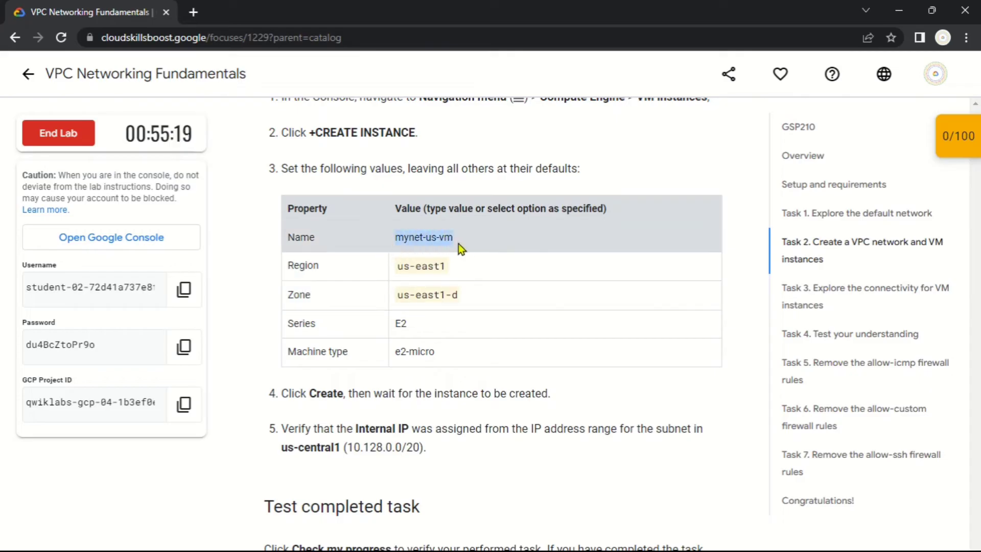
{"action": "left_click", "coordinate": [474, 257]}
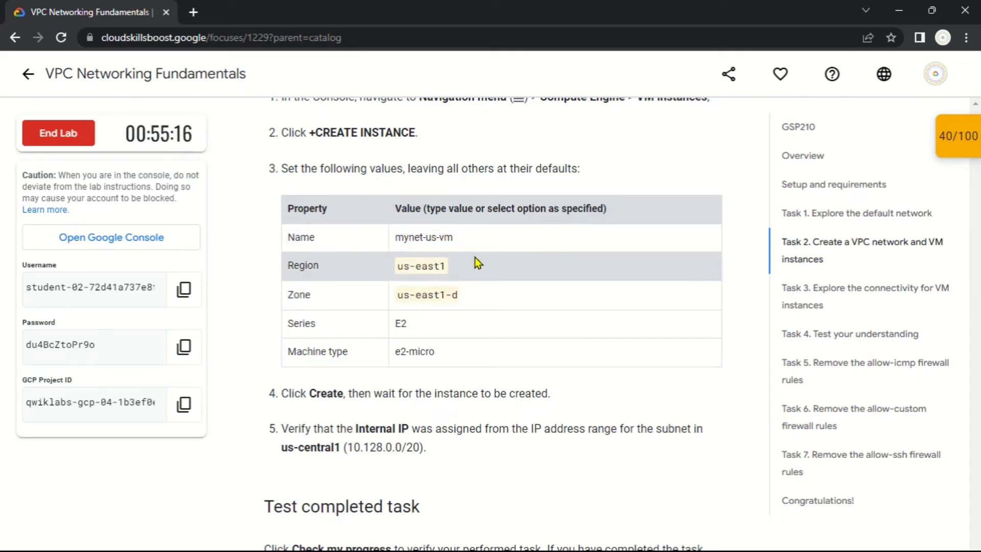
{"action": "key", "text": "alt+Tab"}
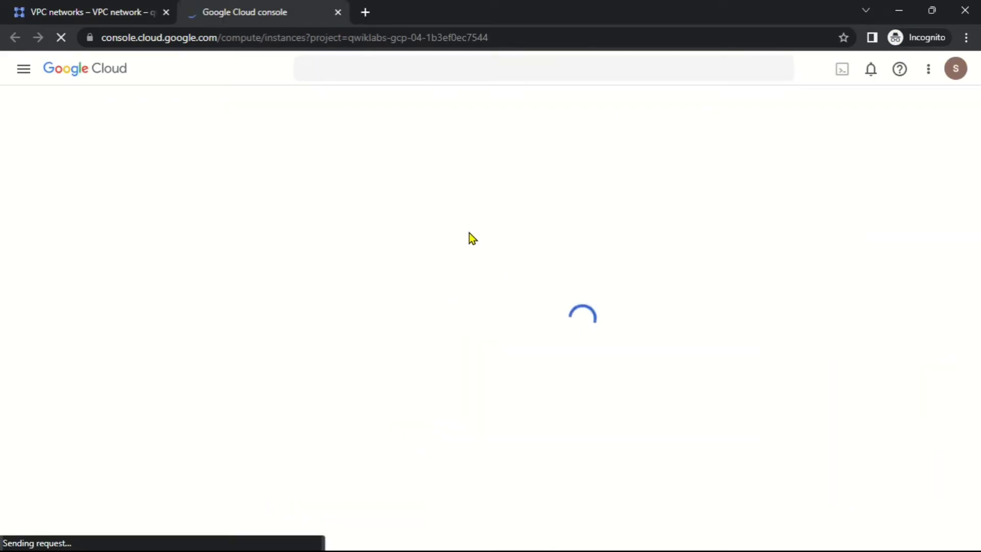
{"action": "left_click", "coordinate": [46, 12]}
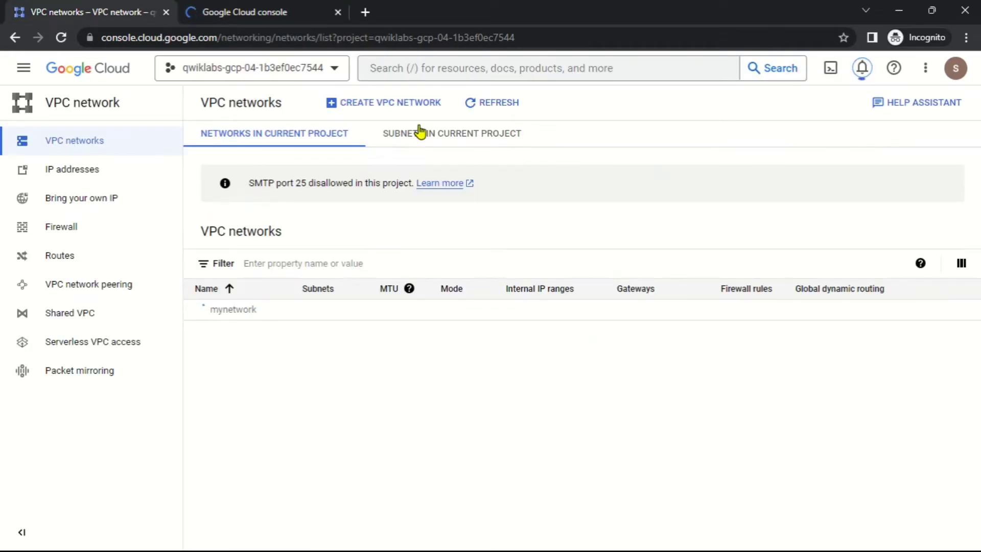
Step: Refresh the VPC networks list, dismiss the notification and go to the Compute Engine VM instances page
{"action": "left_click", "coordinate": [487, 102]}
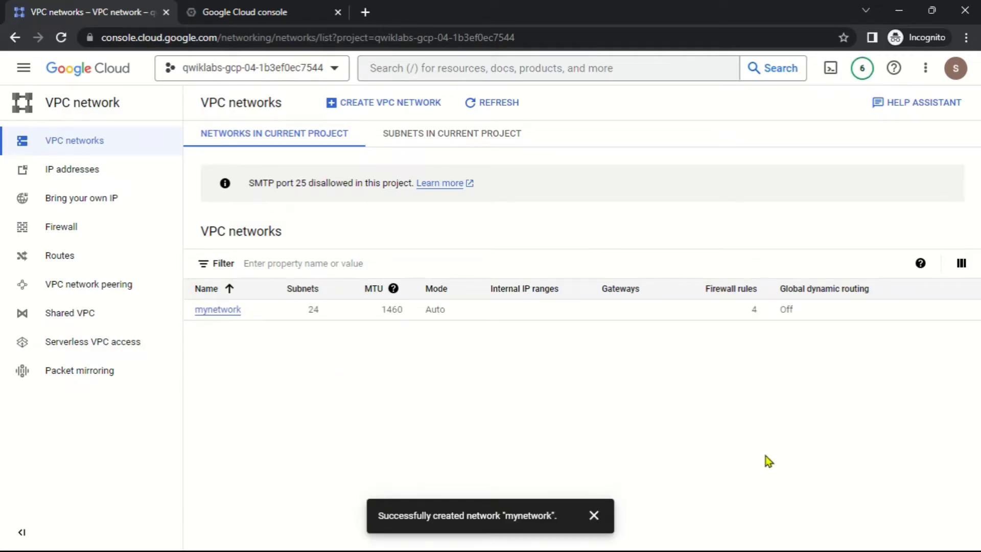
{"action": "left_click", "coordinate": [592, 516]}
{"action": "left_click", "coordinate": [252, 10]}
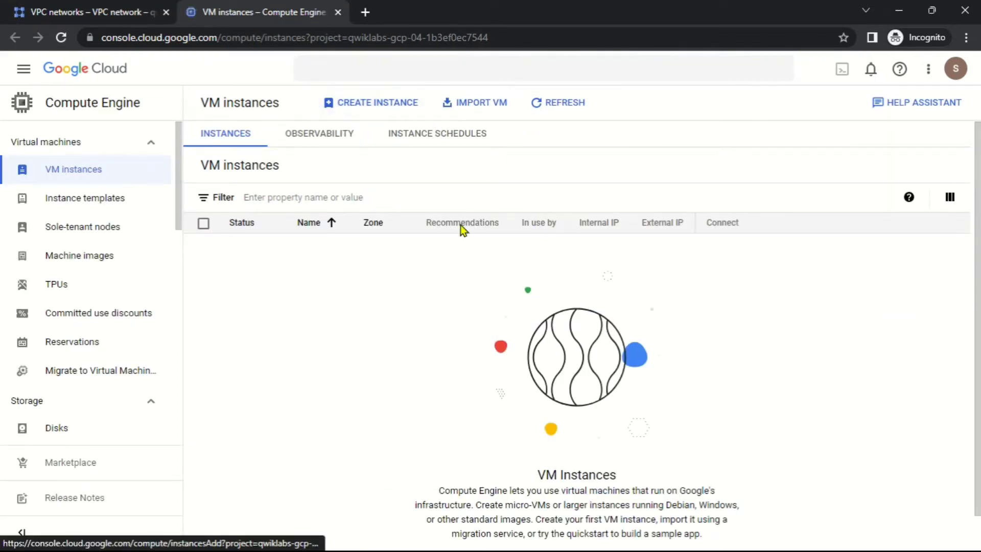
Step: Start a new VM instance and name it mynet-us-vm, copying the name from the lab instructions
{"action": "key", "text": "alt+Tab"}
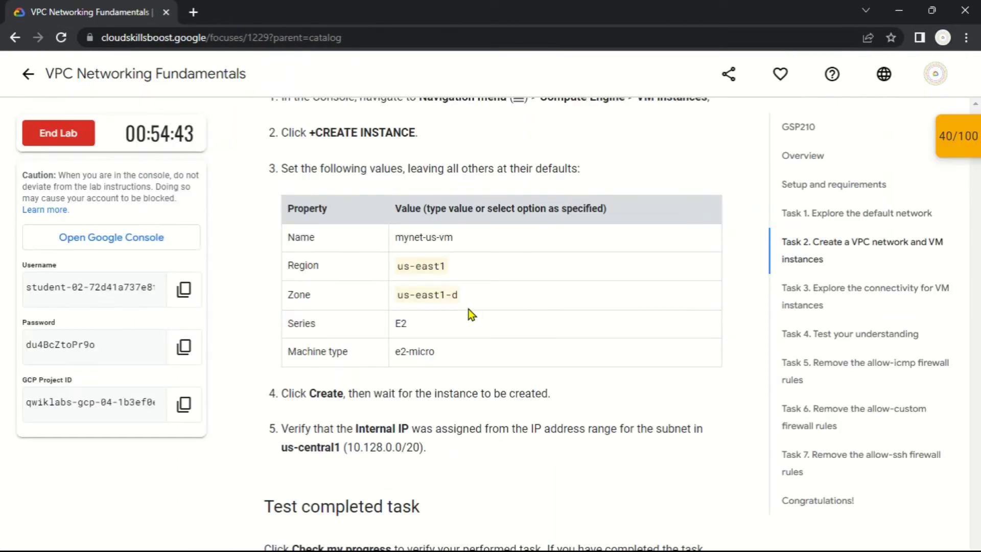
{"action": "scroll", "coordinate": [392, 238], "scroll_direction": "up", "scroll_amount": 1}
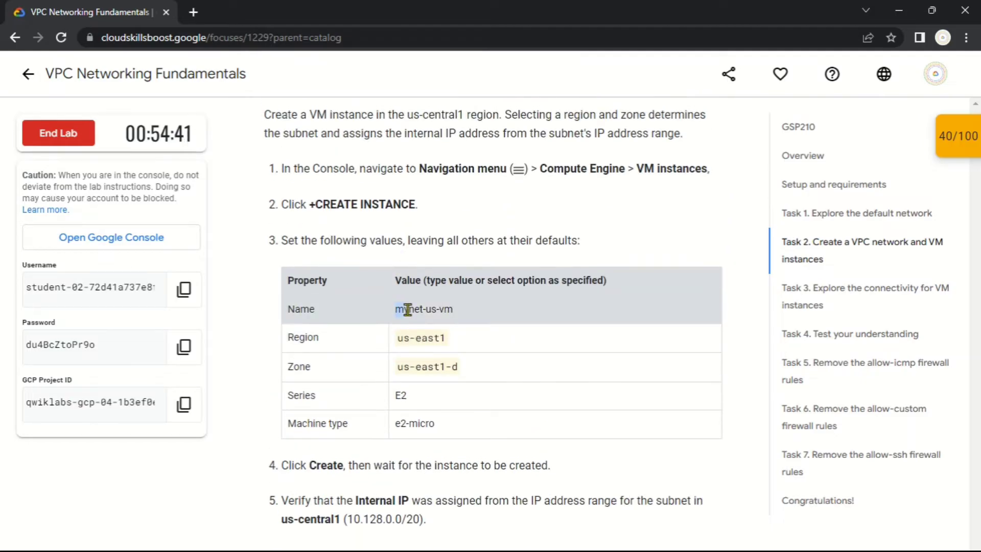
{"action": "left_click_drag", "start_coordinate": [407, 309], "coordinate": [466, 313]}
{"action": "key", "text": "ctrl+c"}
{"action": "key", "text": "alt+Tab"}
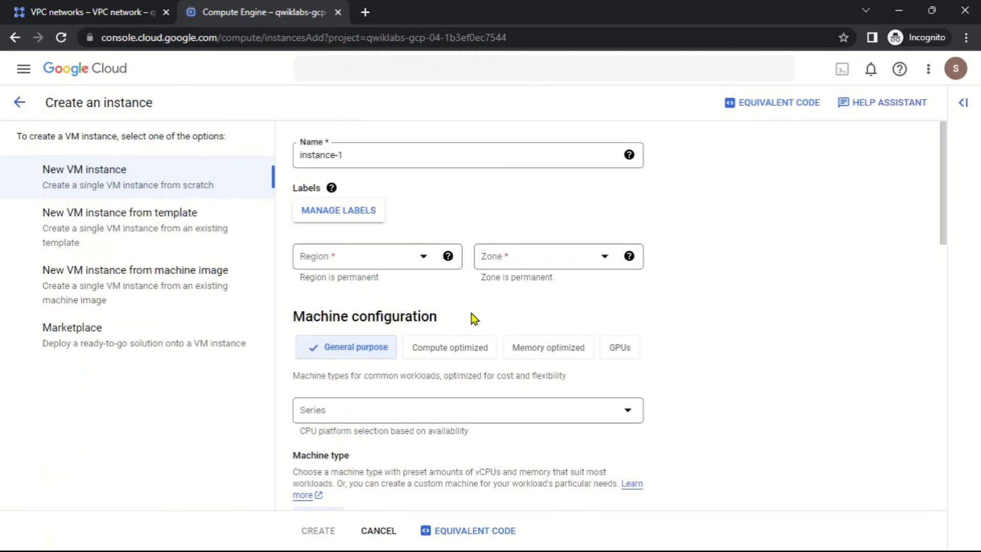
{"action": "left_click", "coordinate": [369, 158]}
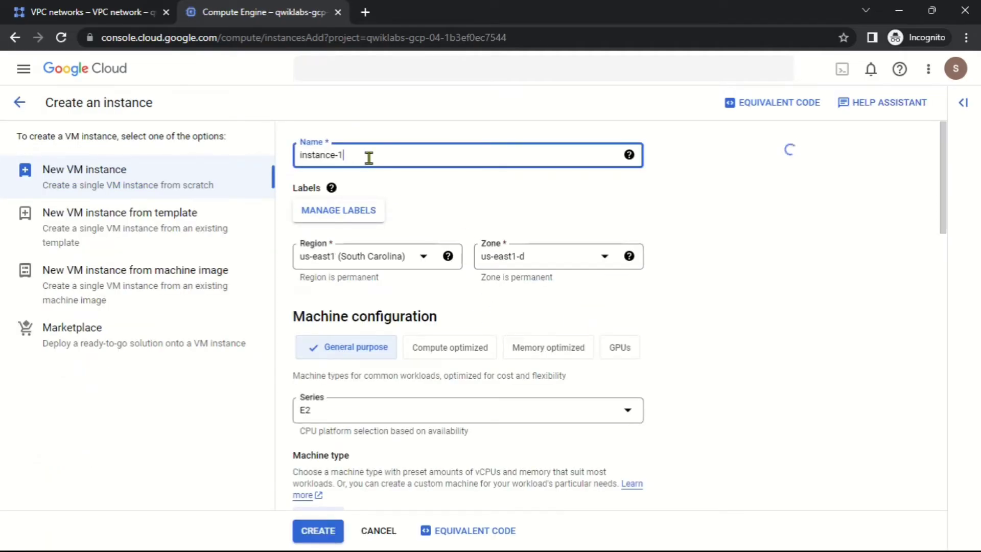
{"action": "key", "text": "ctrl+a"}
{"action": "type", "text": "mynet-us-vm"}
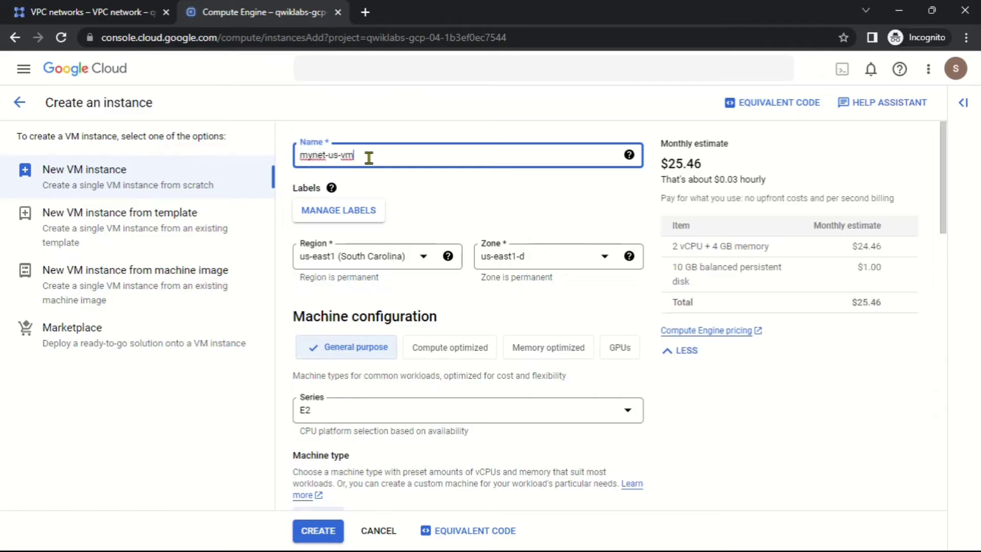
Step: Check the remaining us-central1 instance values in the lab instructions and set the VM's machine type to e2-micro
{"action": "key", "text": "alt+Tab"}
{"action": "key", "text": "alt+Tab"}
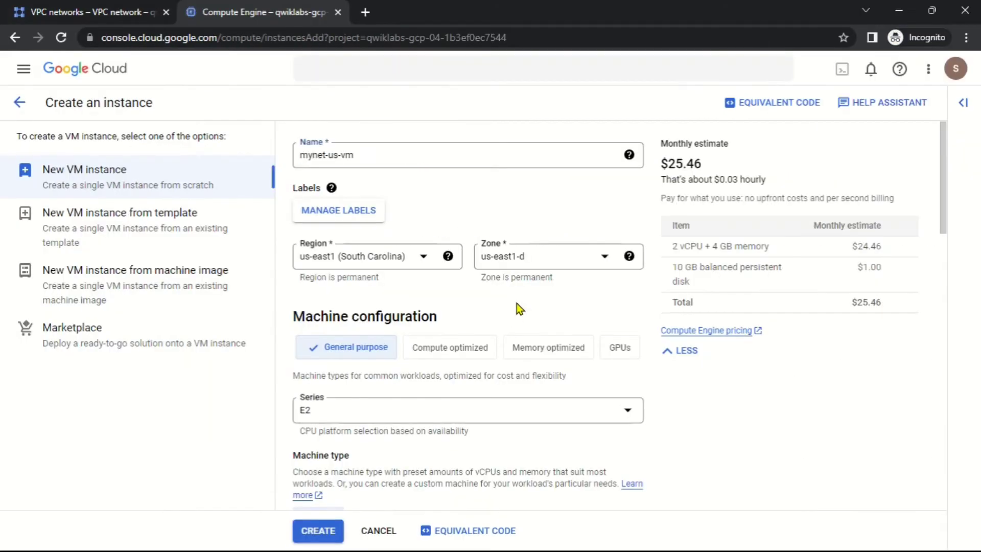
{"action": "key", "text": "ctrl+v"}
{"action": "key", "text": "alt+Tab"}
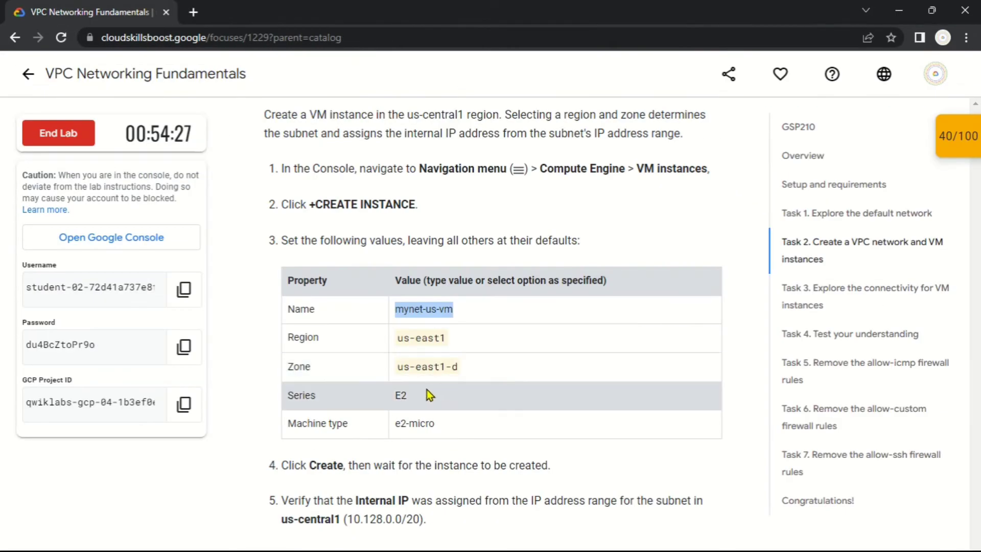
{"action": "scroll", "coordinate": [427, 389], "scroll_direction": "down", "scroll_amount": 2}
{"action": "key", "text": "alt+Tab"}
{"action": "scroll", "coordinate": [434, 398], "scroll_direction": "down", "scroll_amount": 6}
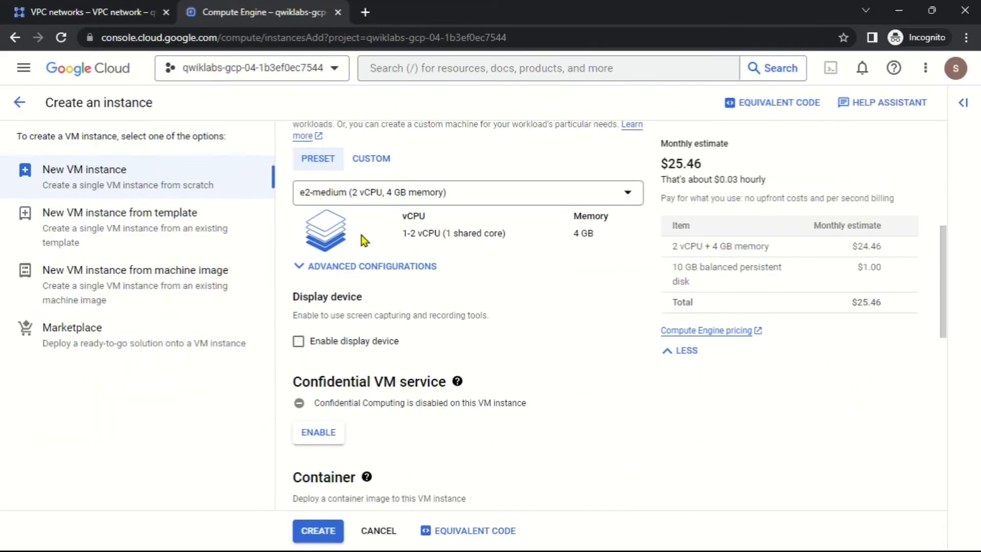
{"action": "left_click", "coordinate": [360, 204]}
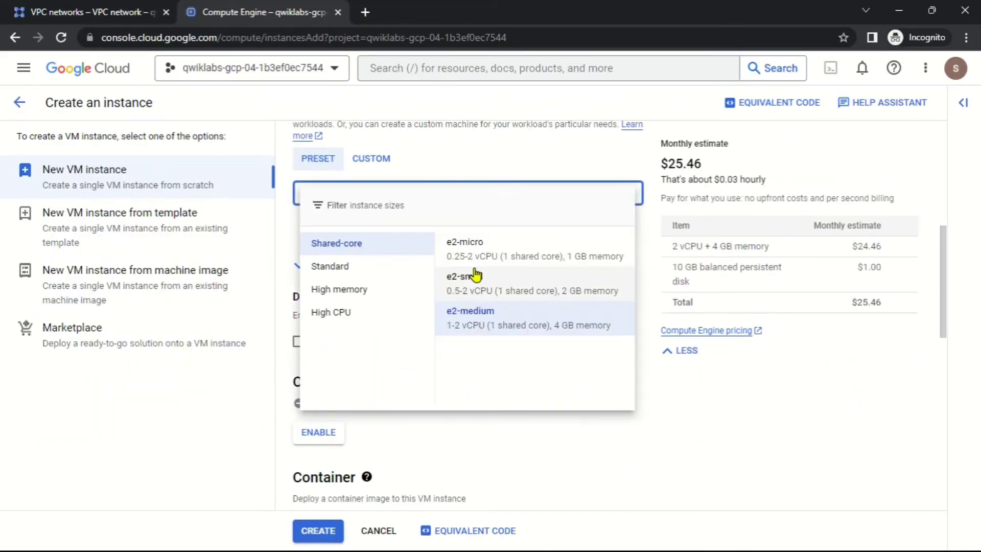
{"action": "left_click", "coordinate": [480, 250]}
Step: Compare the settings with the lab instructions once more and create the mynet-us-vm instance
{"action": "key", "text": "alt+Tab"}
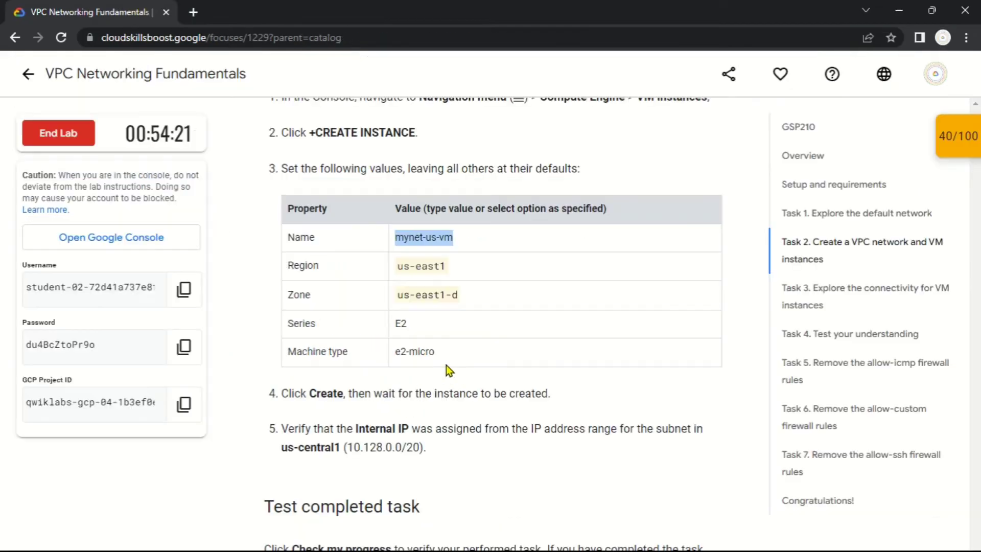
{"action": "scroll", "coordinate": [408, 377], "scroll_direction": "down", "scroll_amount": 1}
{"action": "key", "text": "alt+Tab"}
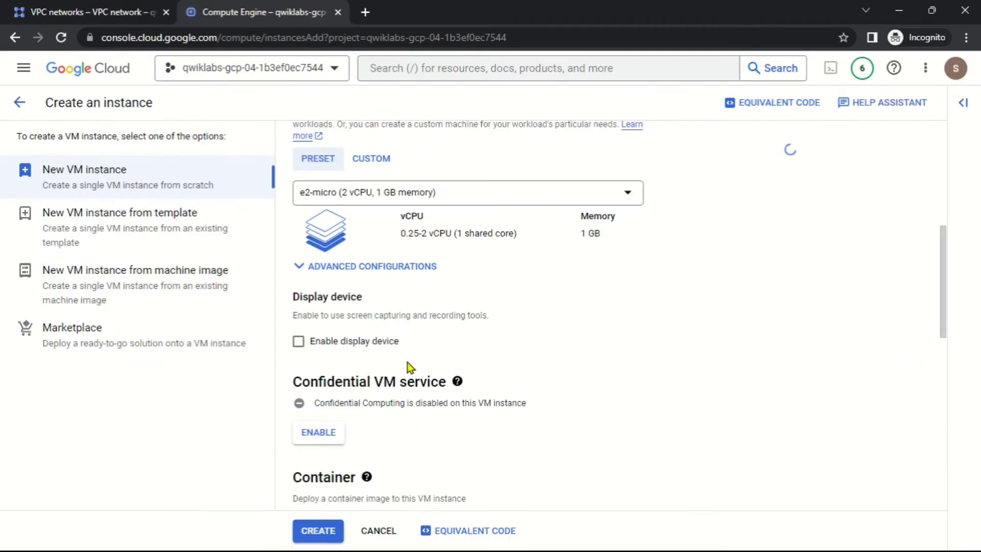
{"action": "scroll", "coordinate": [404, 389], "scroll_direction": "down", "scroll_amount": 5}
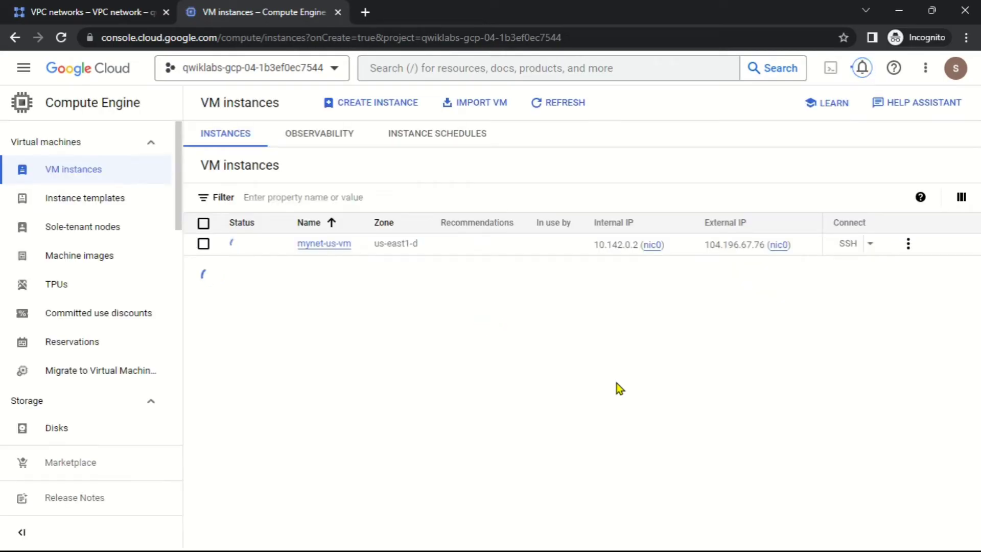
Step: Start a second VM instance and name it mynet-eu-vm, copying the name from the lab's europe-west1 section
{"action": "left_click", "coordinate": [351, 102]}
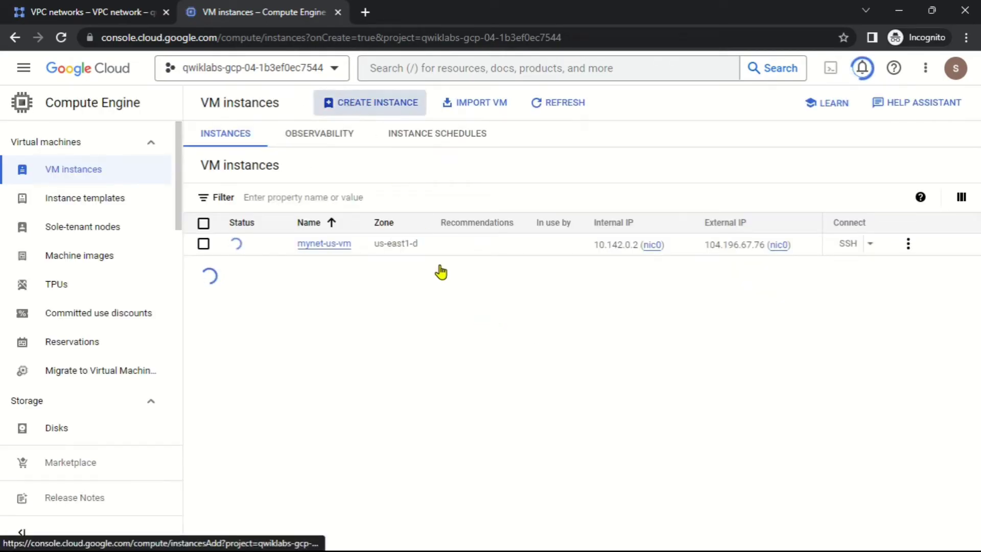
{"action": "key", "text": "alt+Tab"}
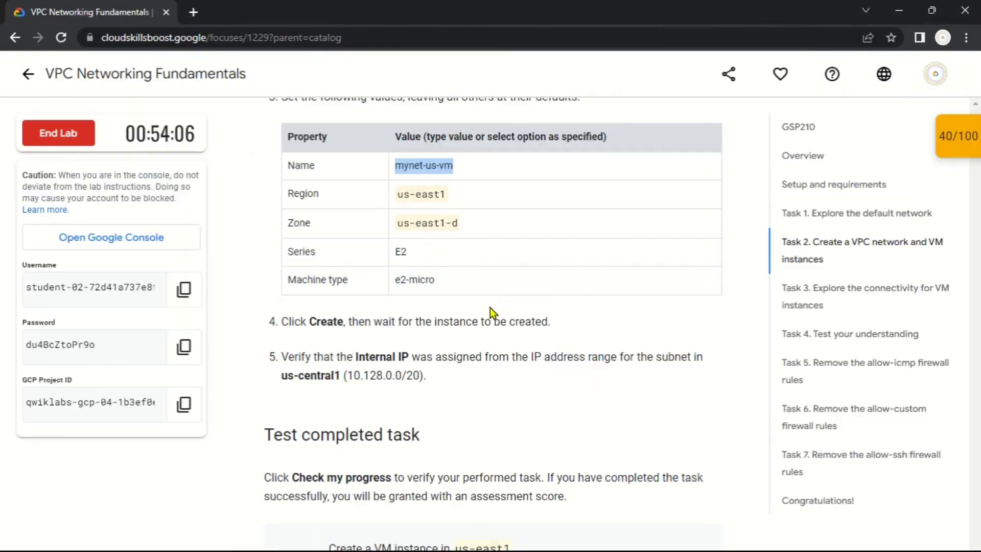
{"action": "scroll", "coordinate": [491, 310], "scroll_direction": "down", "scroll_amount": 10}
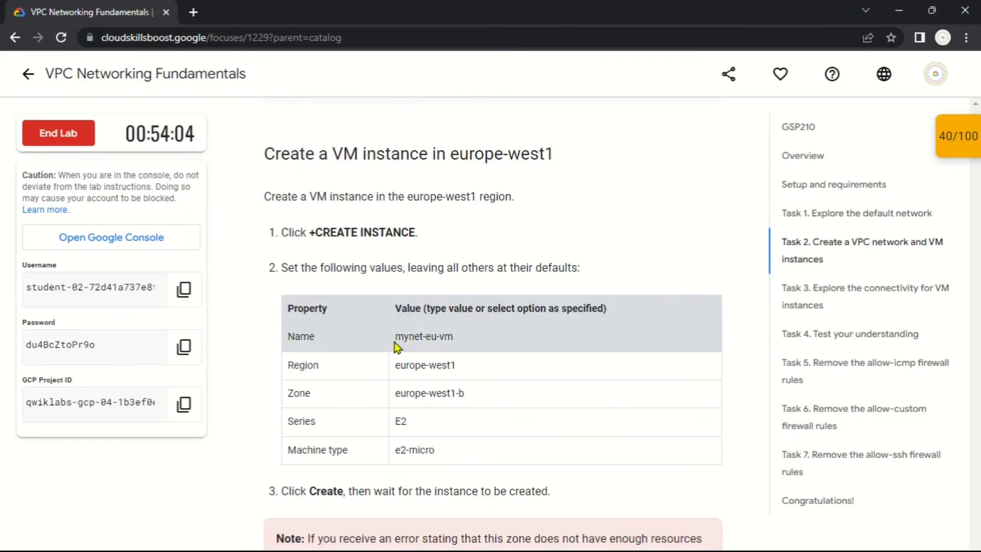
{"action": "left_click_drag", "start_coordinate": [395, 345], "coordinate": [423, 338]}
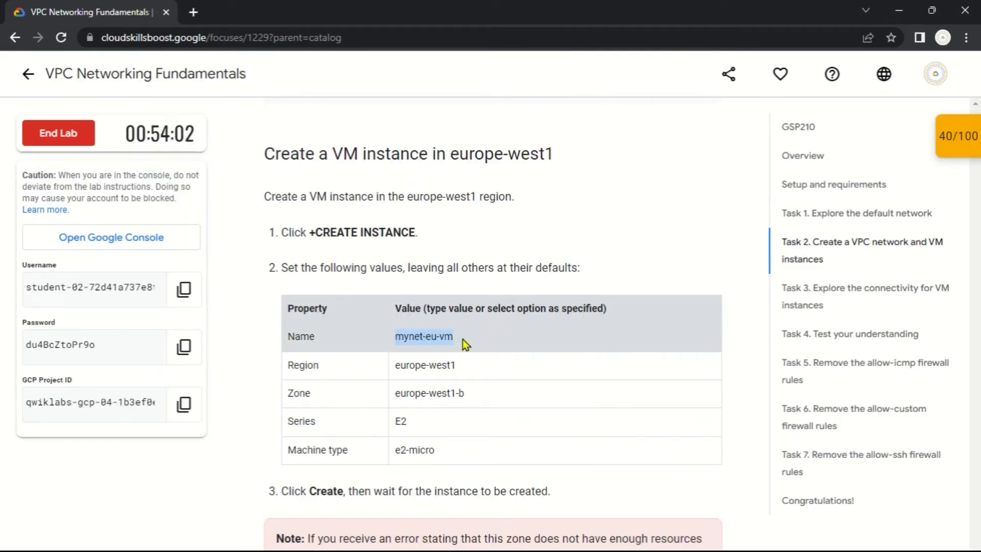
{"action": "key", "text": "alt+Tab"}
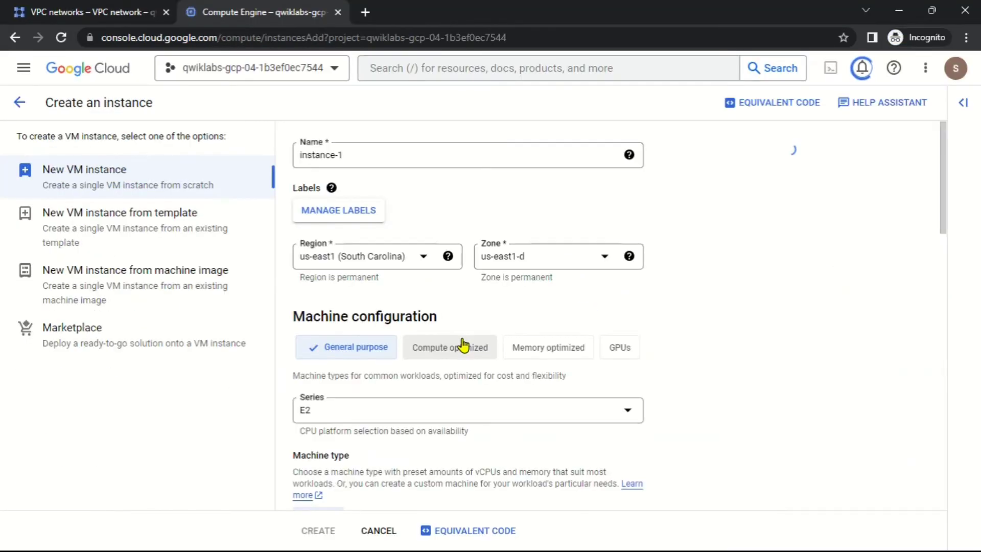
{"action": "left_click", "coordinate": [385, 152]}
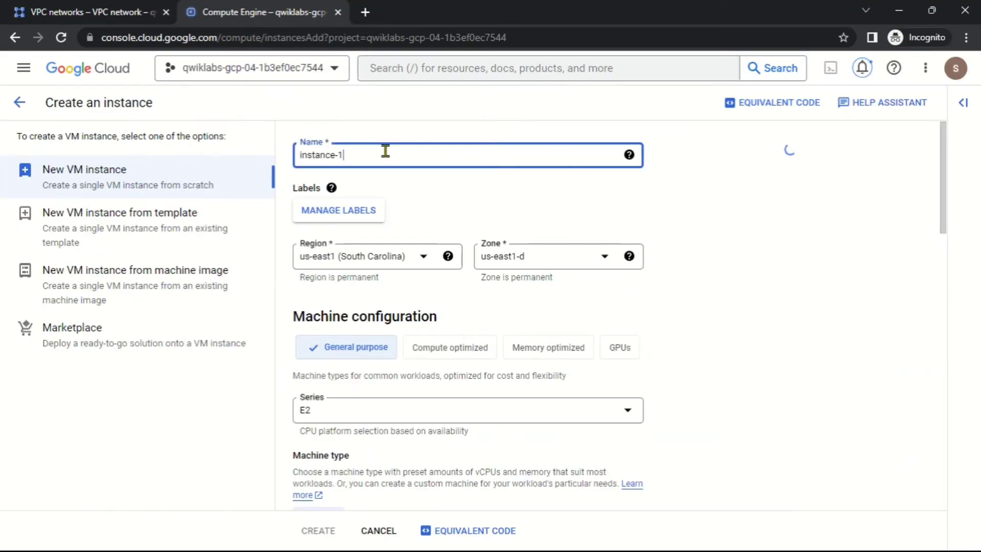
{"action": "key", "text": "ctrl+a"}
{"action": "type", "text": "mynet-eu-vm"}
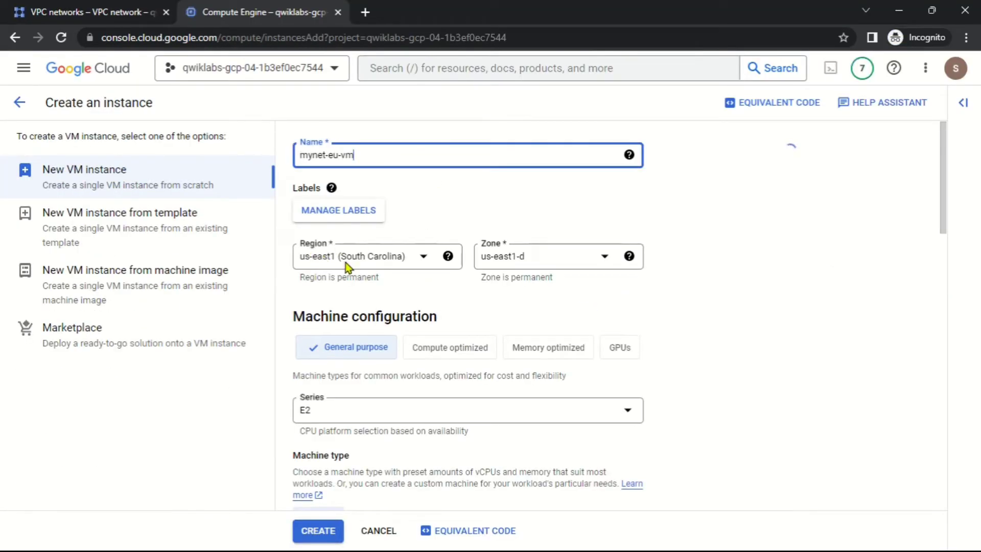
Step: Set the region of mynet-eu-vm to europe-west1 (Belgium) and check the region and zone against the lab instructions
{"action": "left_click", "coordinate": [348, 262]}
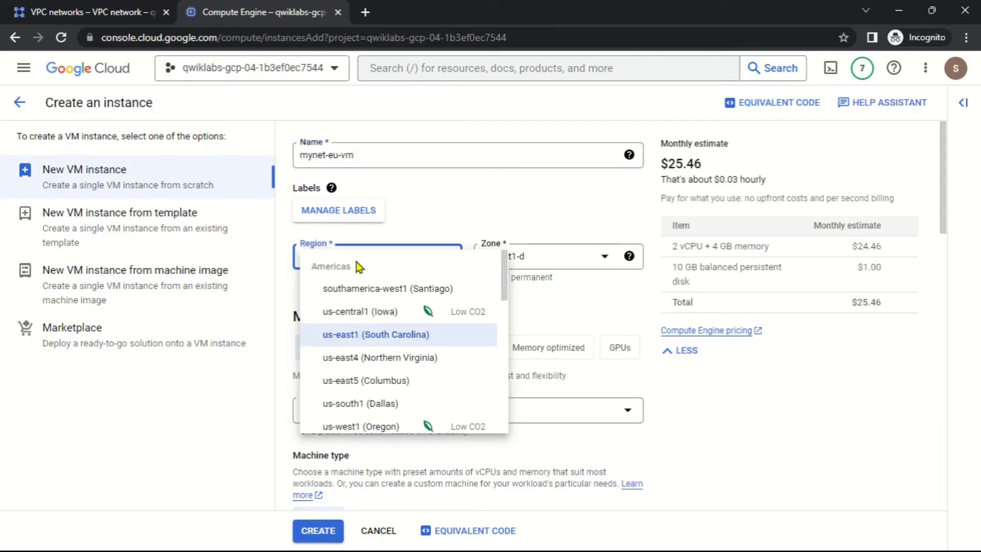
{"action": "type", "text": "e"}
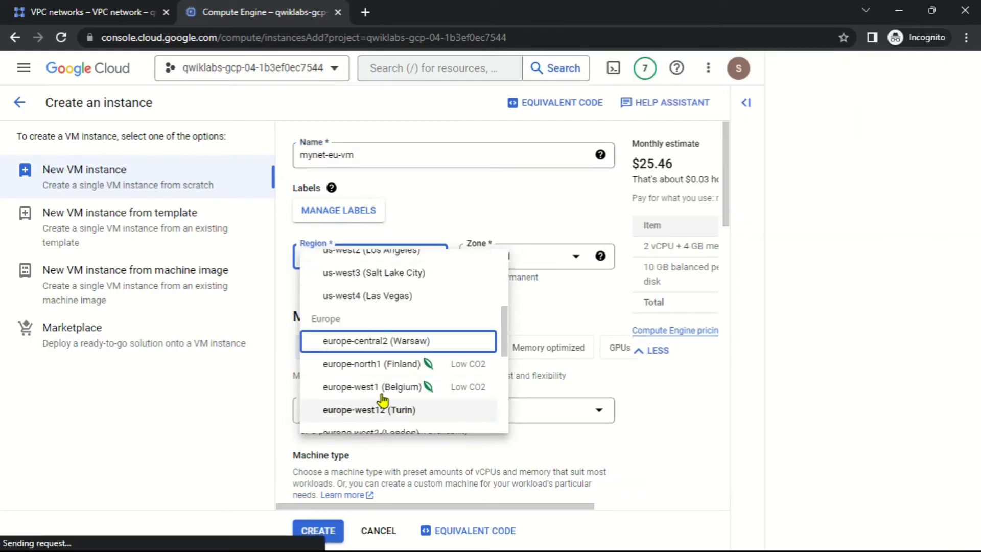
{"action": "left_click", "coordinate": [378, 387]}
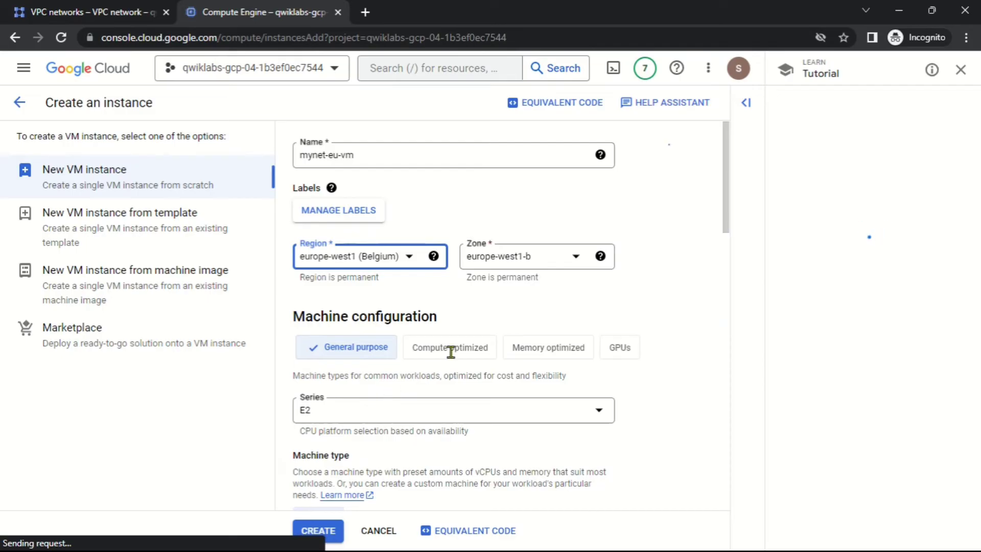
{"action": "key", "text": "alt+Tab"}
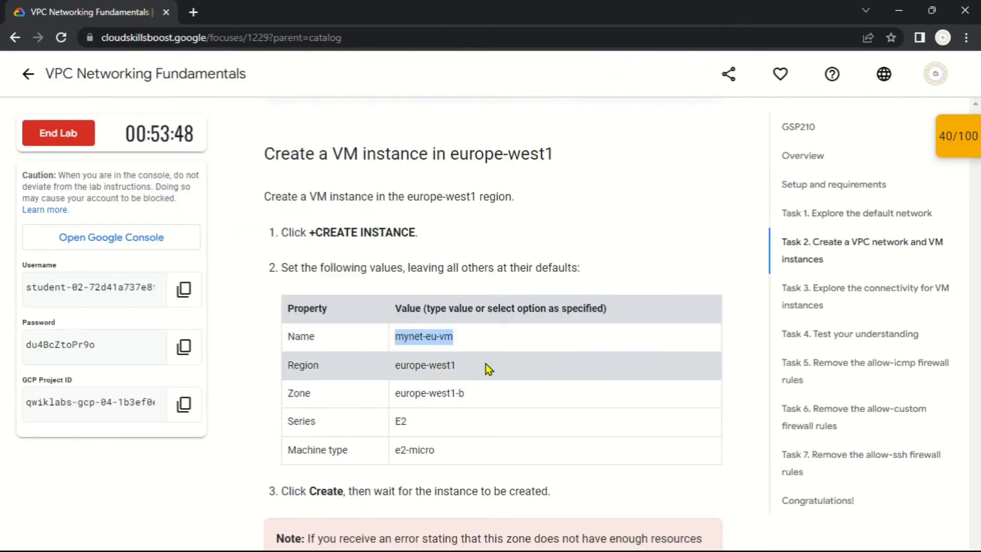
{"action": "key", "text": "alt+Tab"}
Step: Set the machine type of mynet-eu-vm to e2-micro and create the instance
{"action": "scroll", "coordinate": [349, 374], "scroll_direction": "down", "scroll_amount": 3}
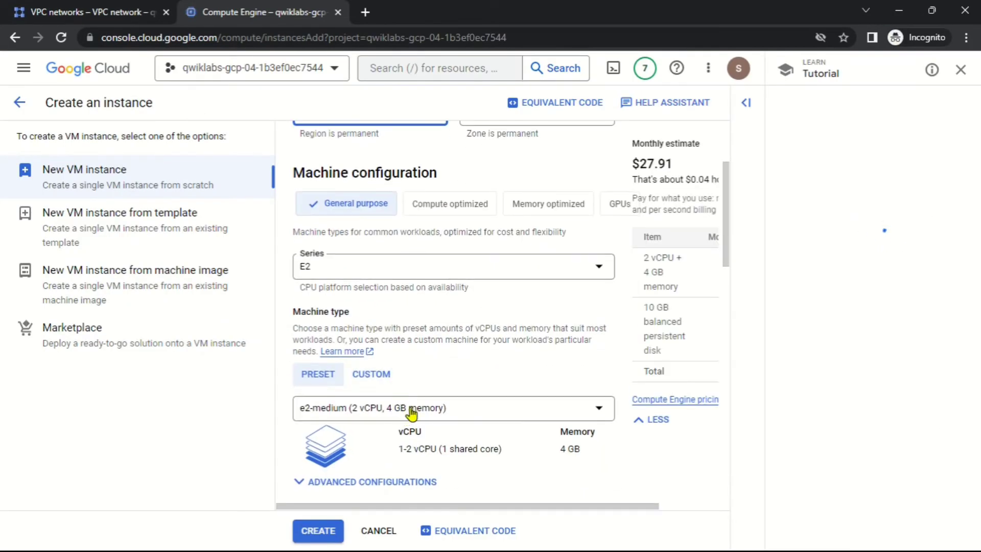
{"action": "left_click", "coordinate": [422, 407]}
{"action": "left_click", "coordinate": [485, 258]}
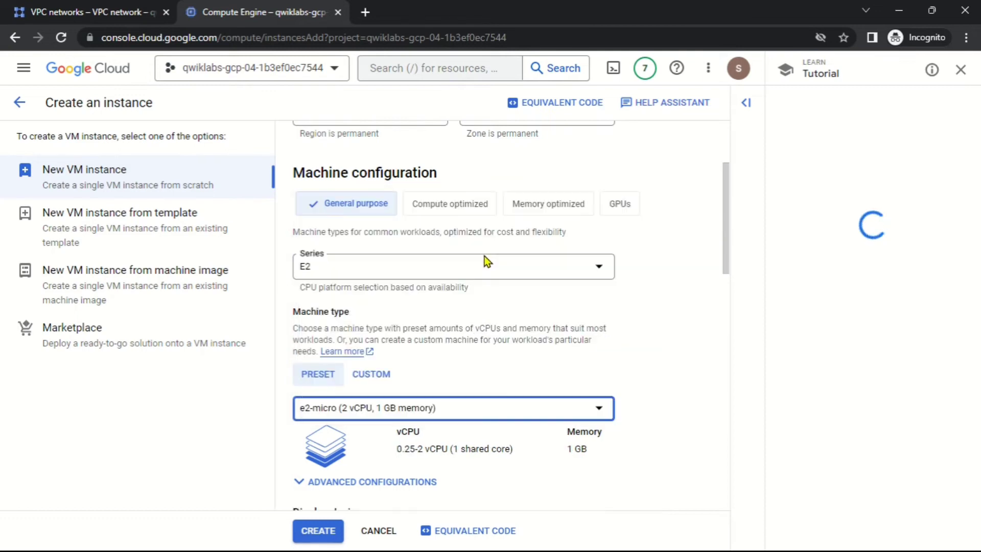
{"action": "scroll", "coordinate": [423, 448], "scroll_direction": "down", "scroll_amount": 10}
{"action": "scroll", "coordinate": [397, 458], "scroll_direction": "down", "scroll_amount": 2}
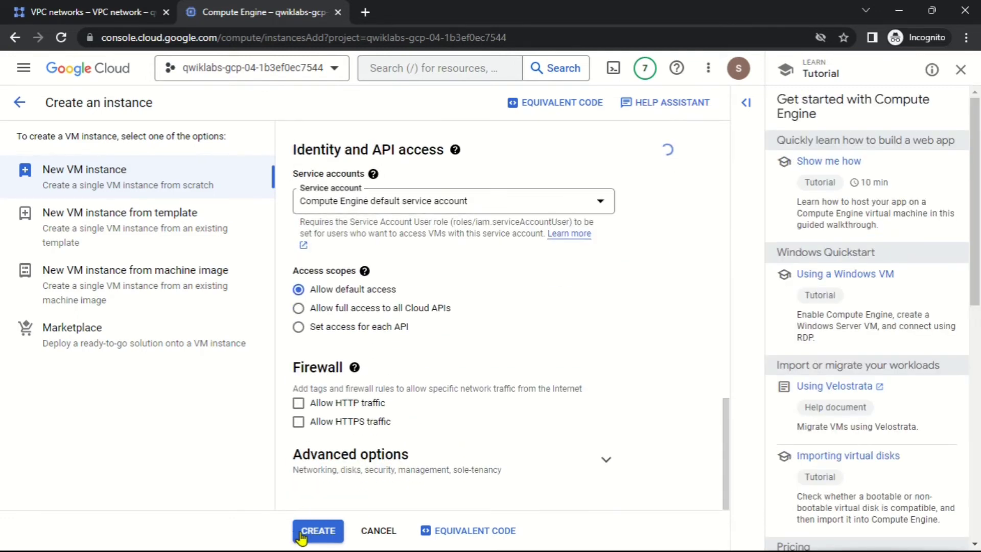
{"action": "left_click", "coordinate": [303, 534]}
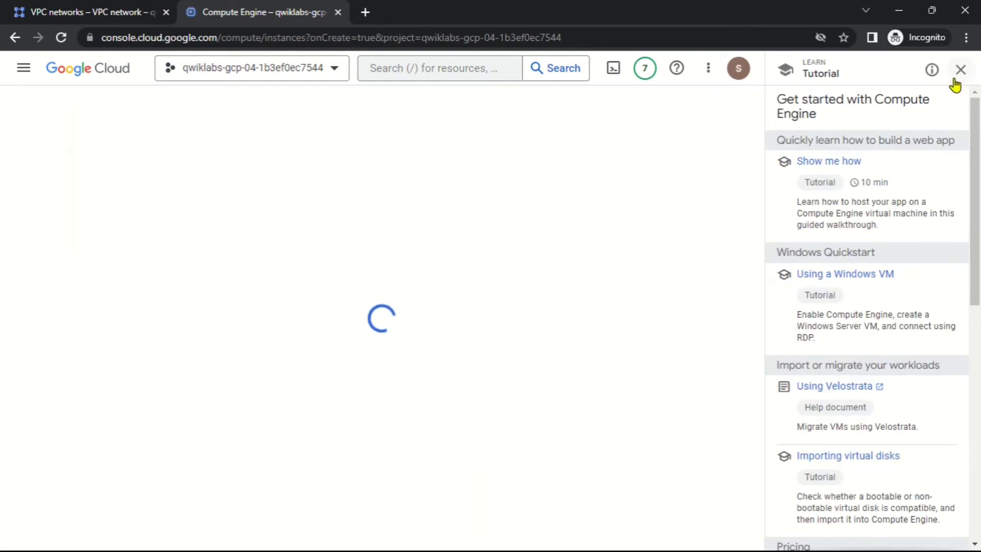
Step: Close the Compute Engine tutorial and refresh the VM instances list
{"action": "left_click", "coordinate": [961, 69]}
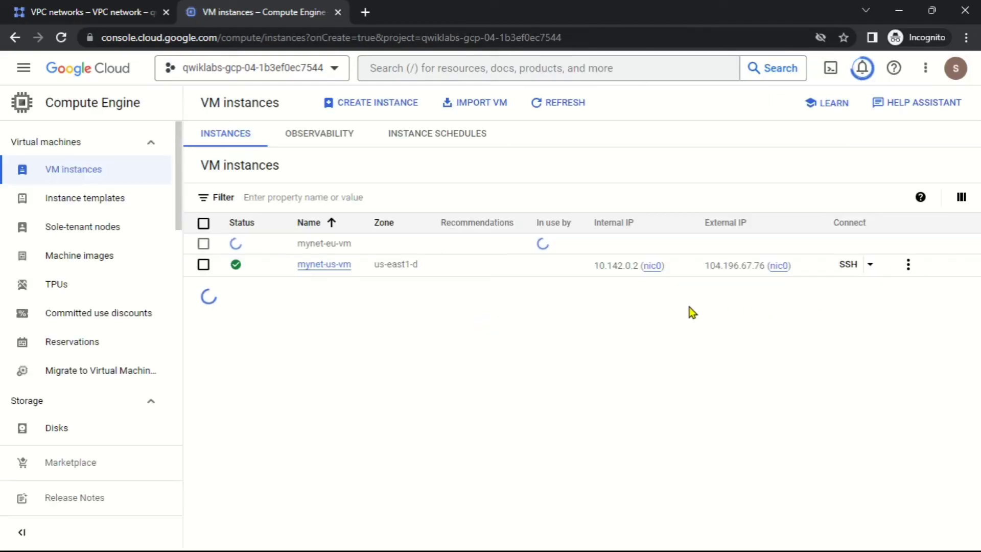
{"action": "left_click", "coordinate": [542, 104]}
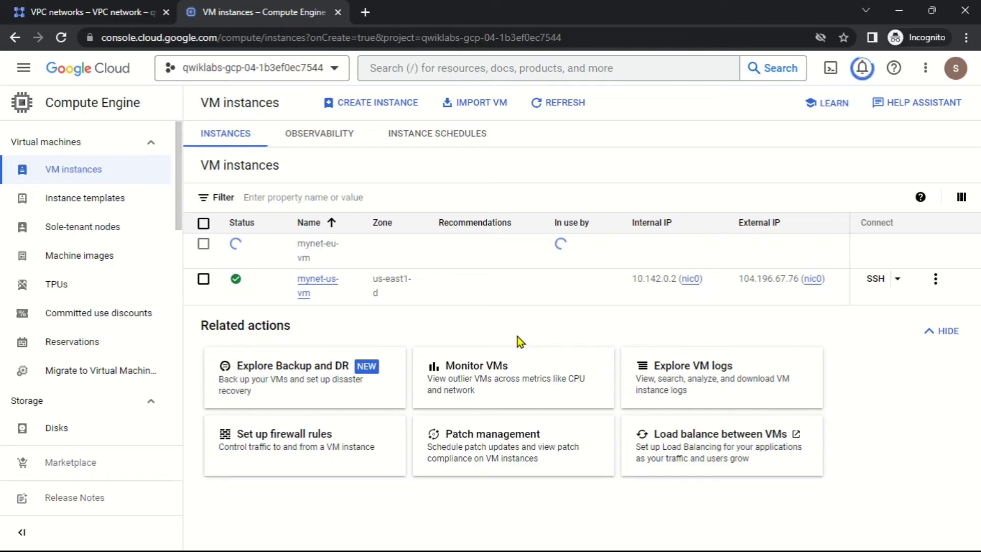
{"action": "left_click", "coordinate": [536, 105]}
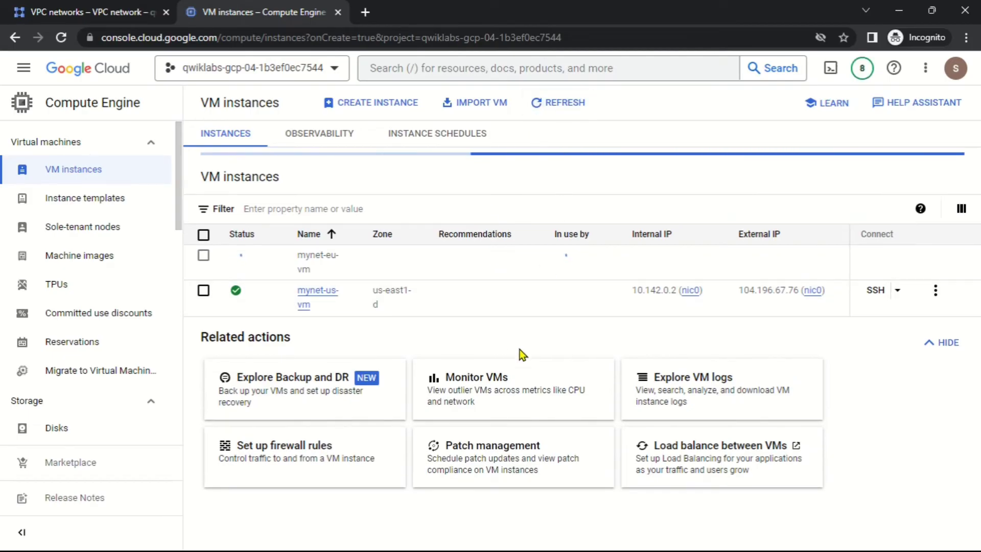
Step: Switch to the lab instructions and check the progress of the task for creating a VM instance in us-east1
{"action": "key", "text": "alt+Tab"}
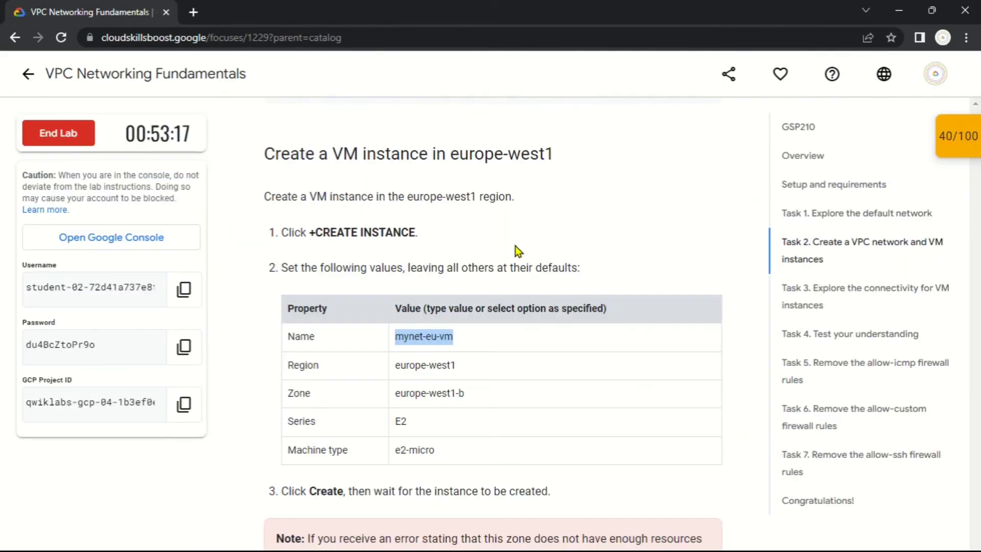
{"action": "scroll", "coordinate": [434, 351], "scroll_direction": "down", "scroll_amount": 9}
{"action": "scroll", "coordinate": [430, 344], "scroll_direction": "up", "scroll_amount": 20}
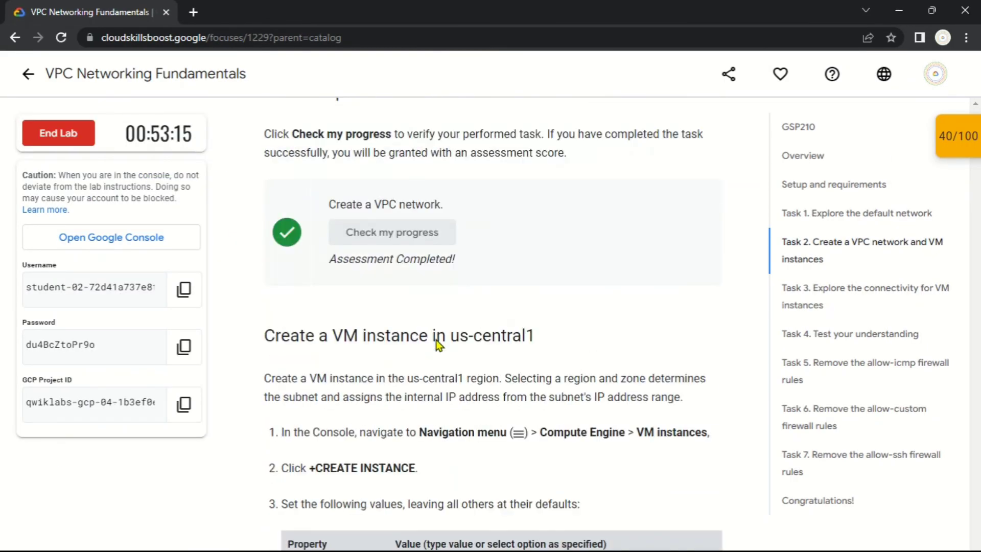
{"action": "scroll", "coordinate": [452, 373], "scroll_direction": "down", "scroll_amount": 6}
{"action": "scroll", "coordinate": [451, 373], "scroll_direction": "down", "scroll_amount": 8}
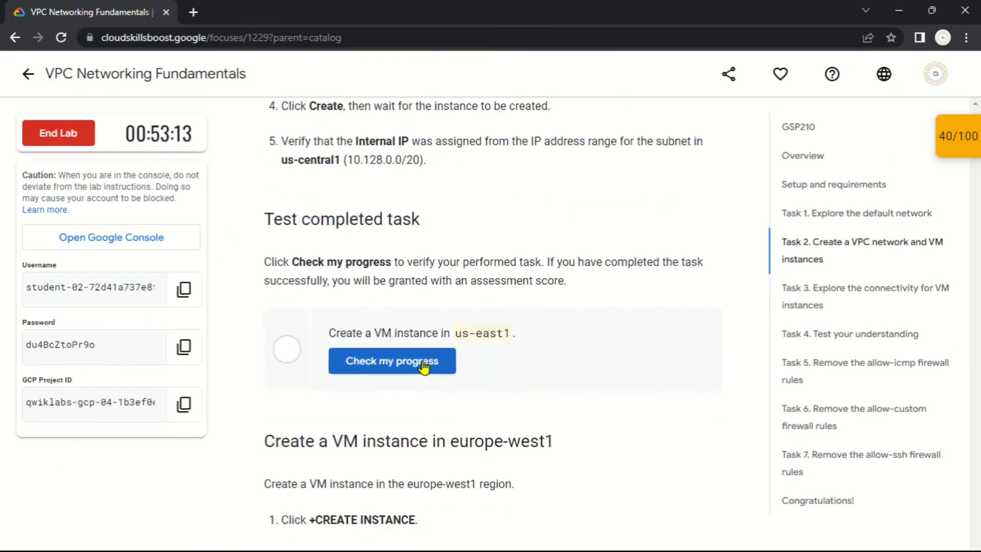
{"action": "left_click", "coordinate": [392, 361]}
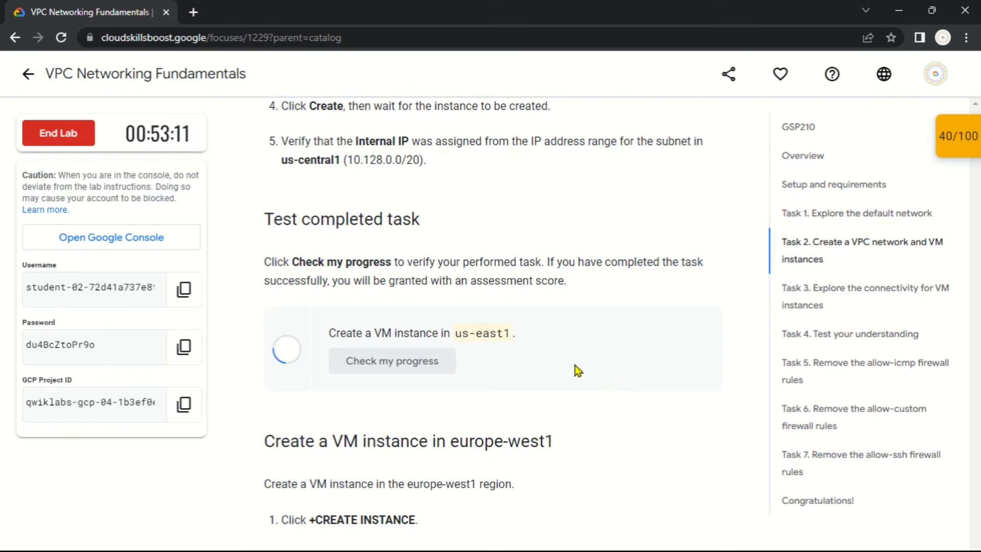
Step: Check the progress of the europe-west1 VM instance task, both in the lab instructions and in the checkpoints overview
{"action": "scroll", "coordinate": [572, 366], "scroll_direction": "down", "scroll_amount": 17}
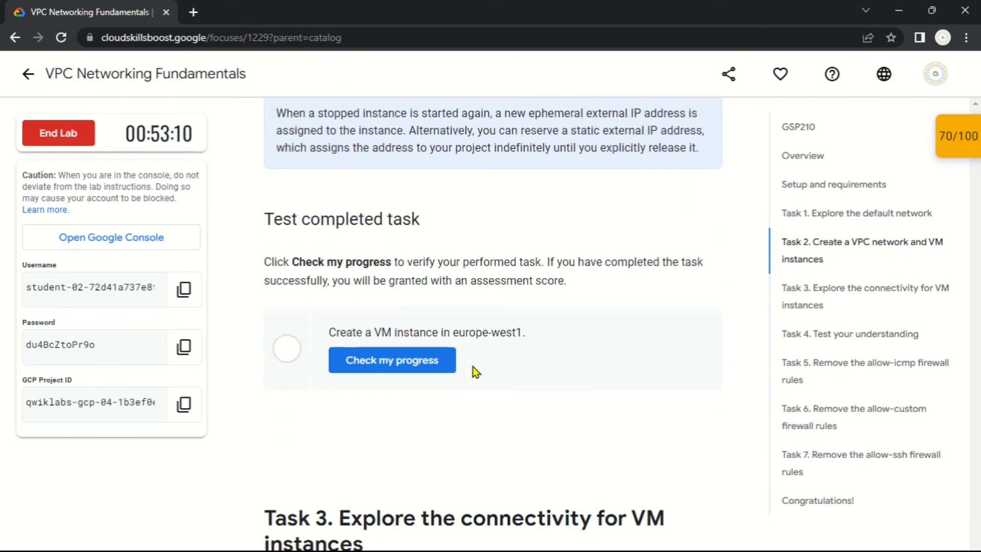
{"action": "left_click", "coordinate": [404, 360]}
{"action": "scroll", "coordinate": [516, 354], "scroll_direction": "up", "scroll_amount": 1}
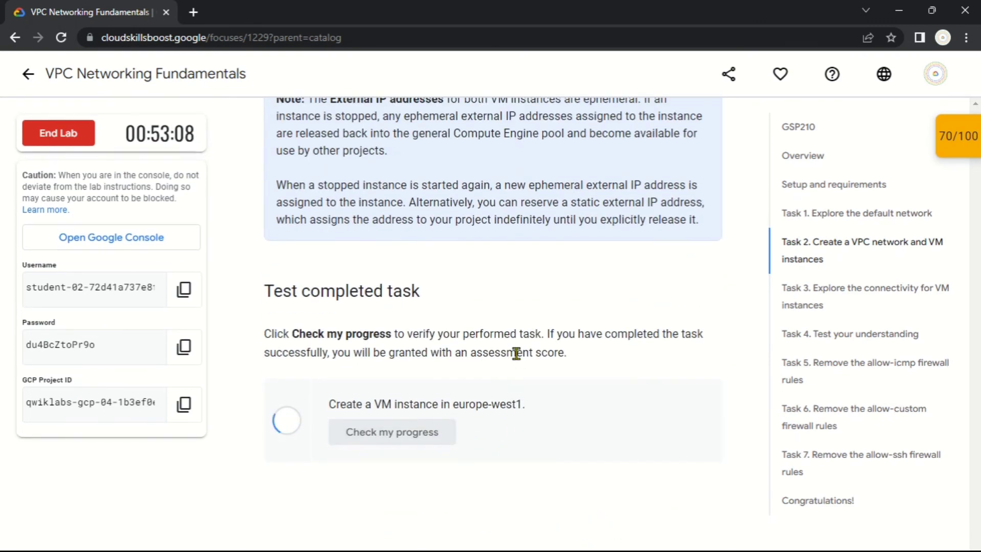
{"action": "left_click", "coordinate": [969, 158]}
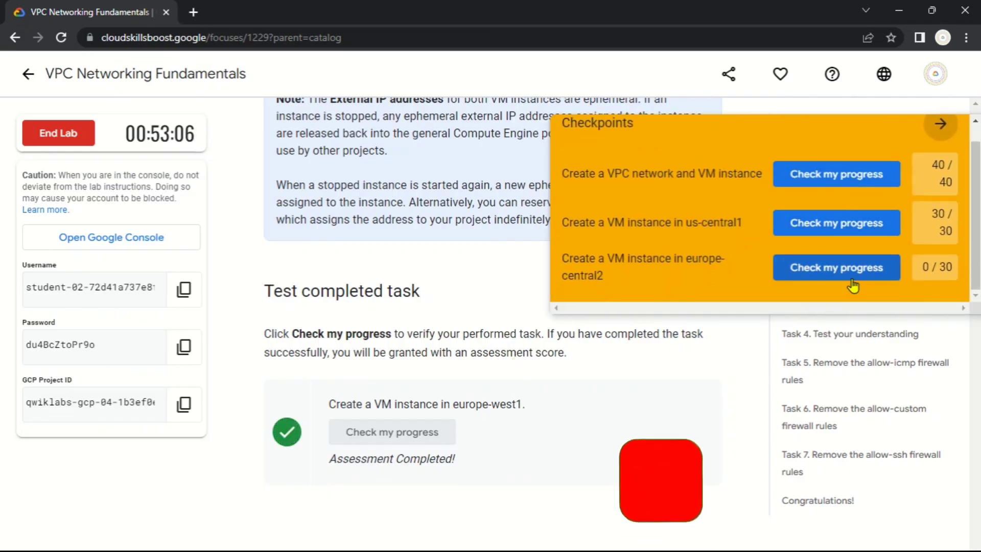
{"action": "left_click", "coordinate": [849, 271]}
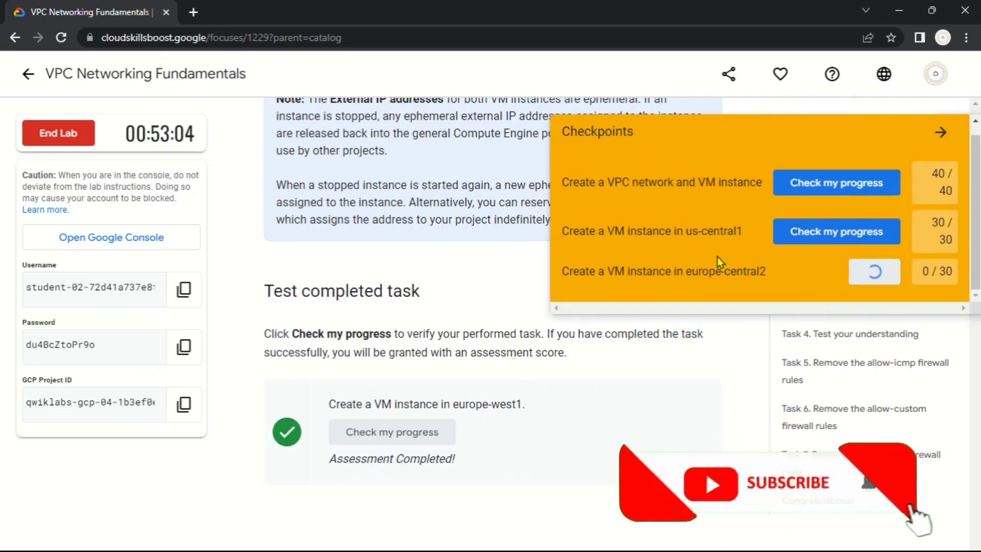
{"action": "left_click", "coordinate": [954, 134]}
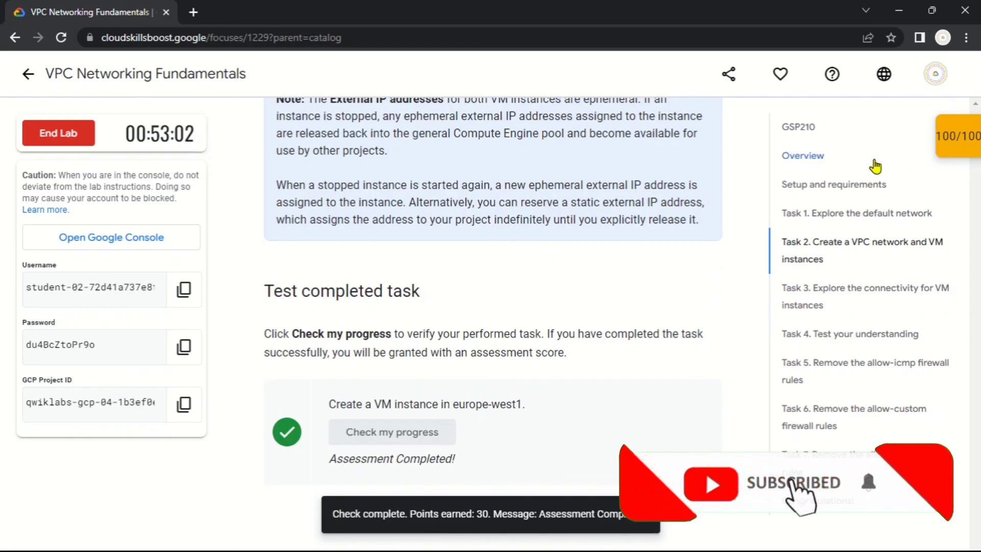
Step: End the lab and submit a five-star satisfaction rating without additional comments
{"action": "left_click", "coordinate": [67, 142]}
{"action": "key", "text": "Tab"}
{"action": "key", "text": "Return"}
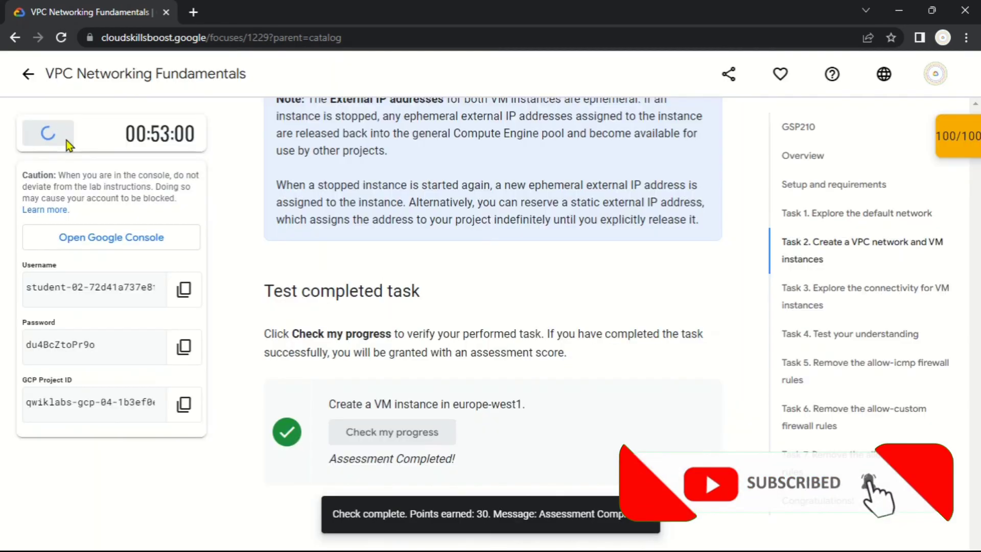
{"action": "left_click", "coordinate": [386, 271]}
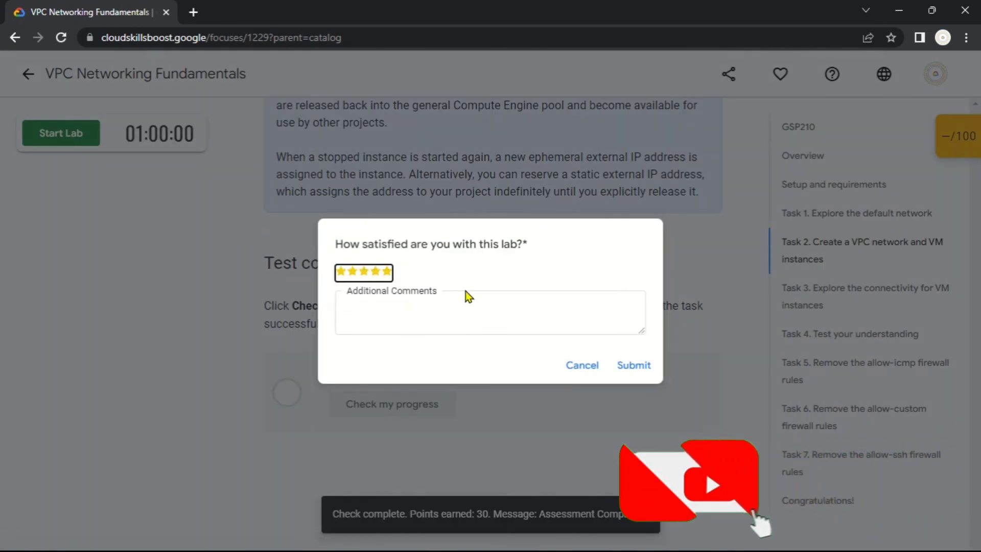
{"action": "left_click", "coordinate": [633, 366]}
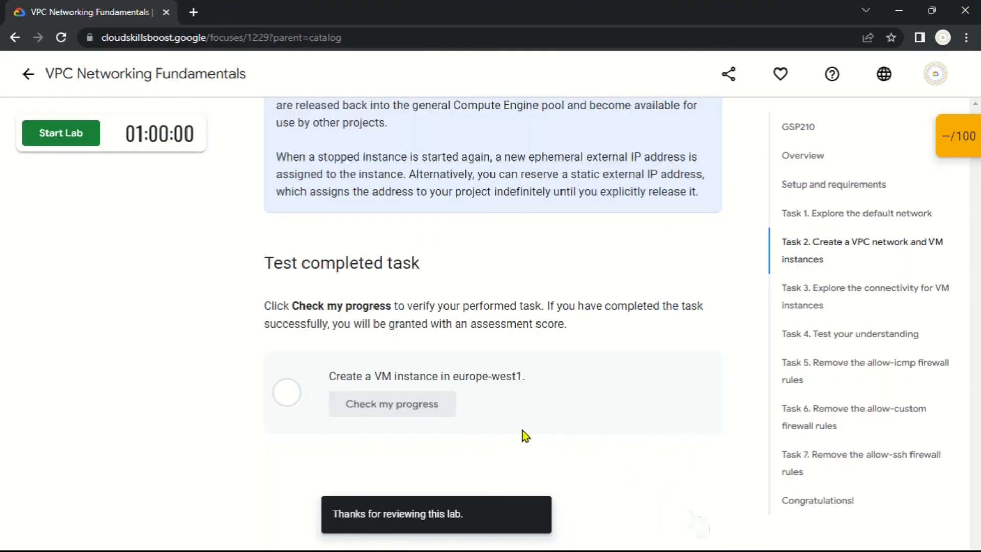